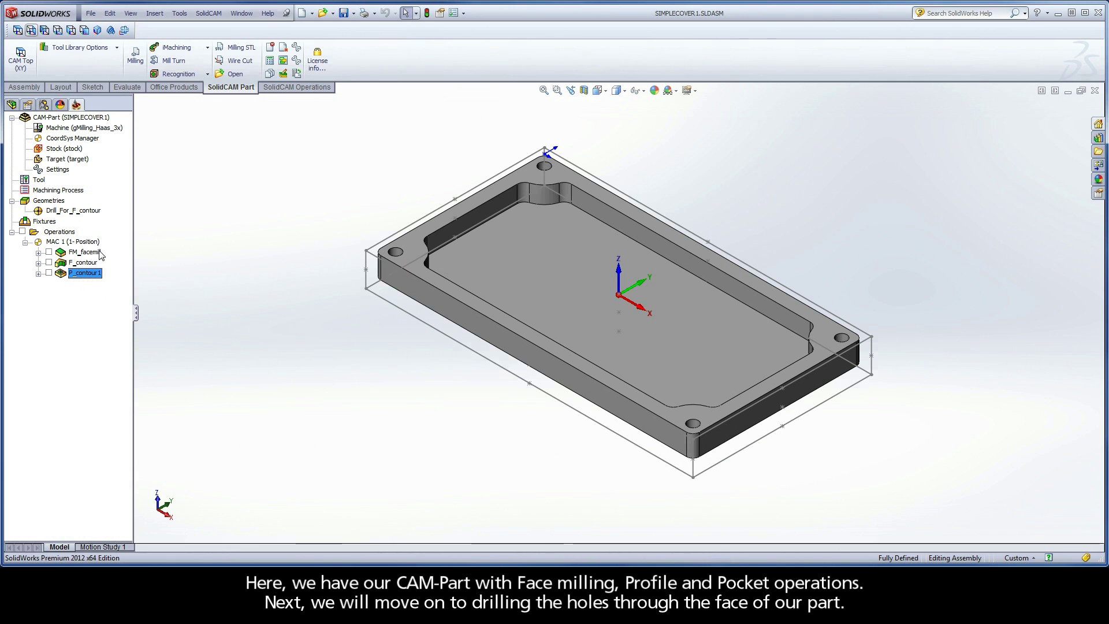
# Review the existing FM_facemill, F_contour and P_contour1 operations and a corner hole of the part
pyautogui.click(93, 252)
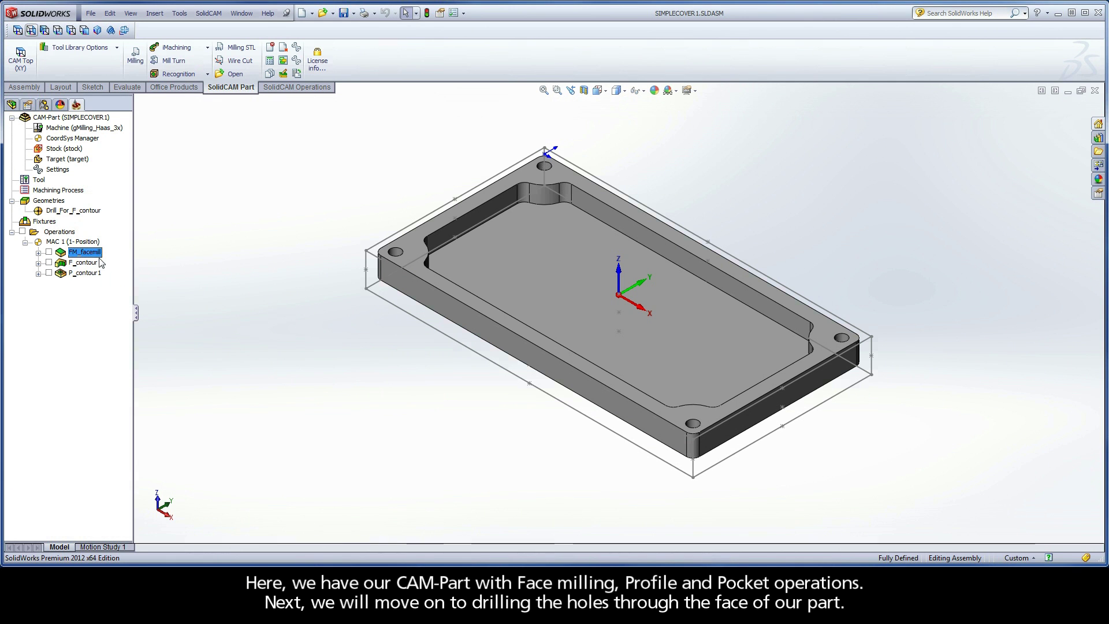
pyautogui.click(100, 263)
pyautogui.click(102, 274)
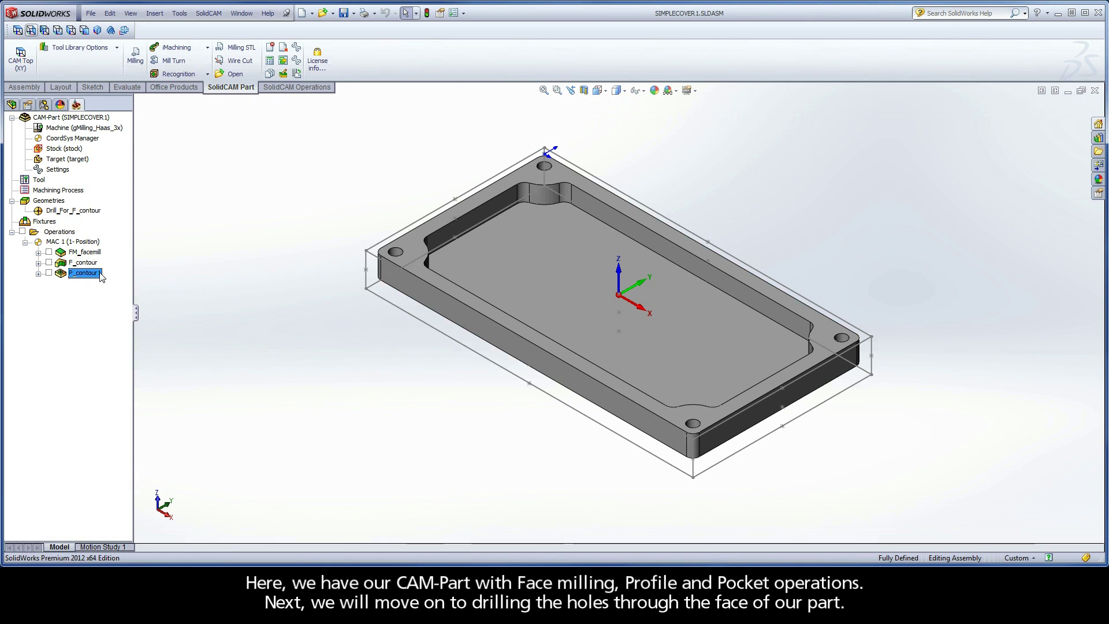
pyautogui.click(396, 252)
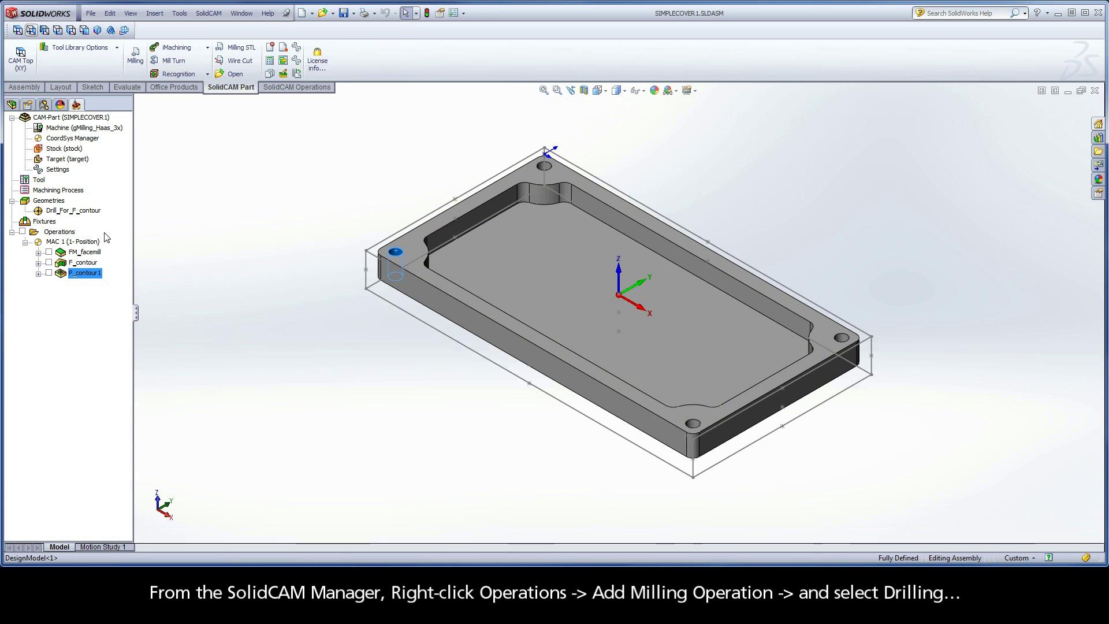
# Add a Drilling milling operation and start a new drill geometry named drill
pyautogui.rightClick(65, 233)
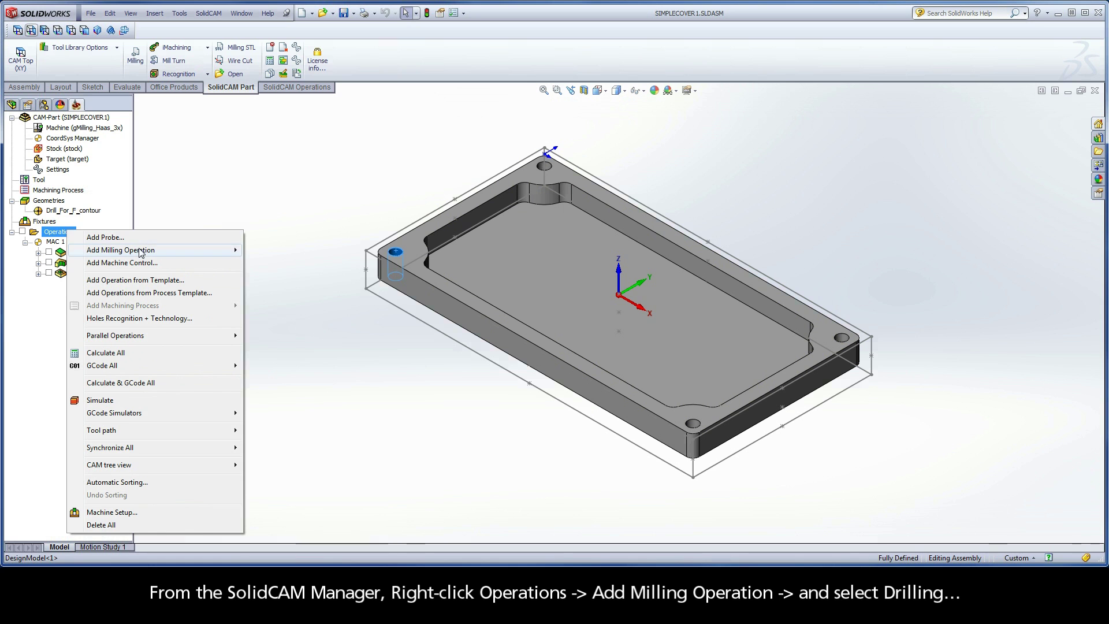
pyautogui.moveTo(141, 252)
pyautogui.click(276, 331)
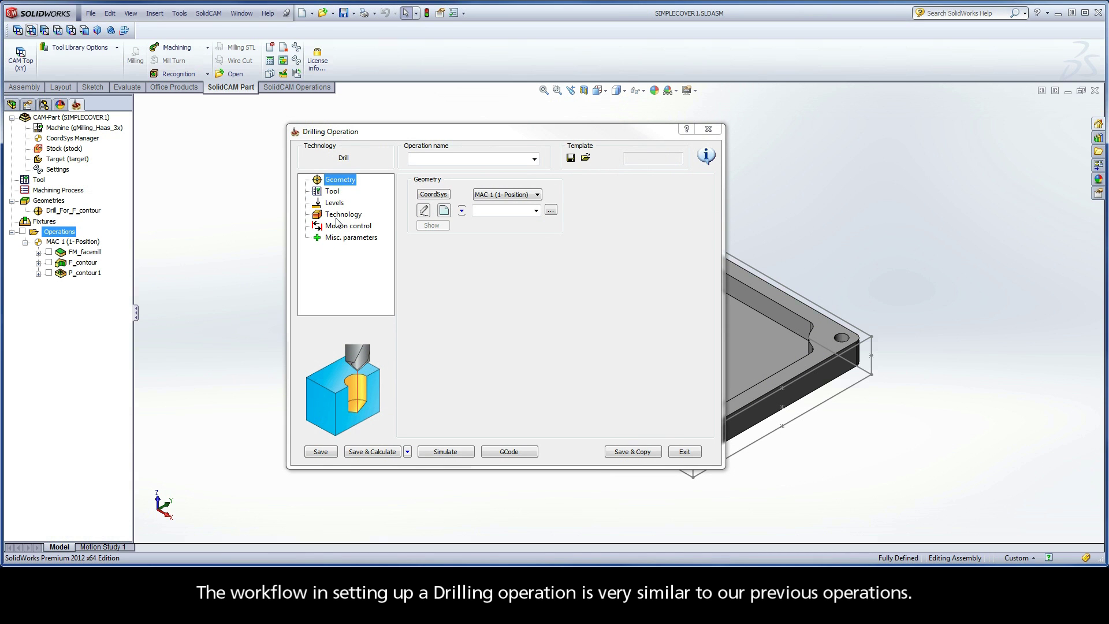
pyautogui.click(444, 211)
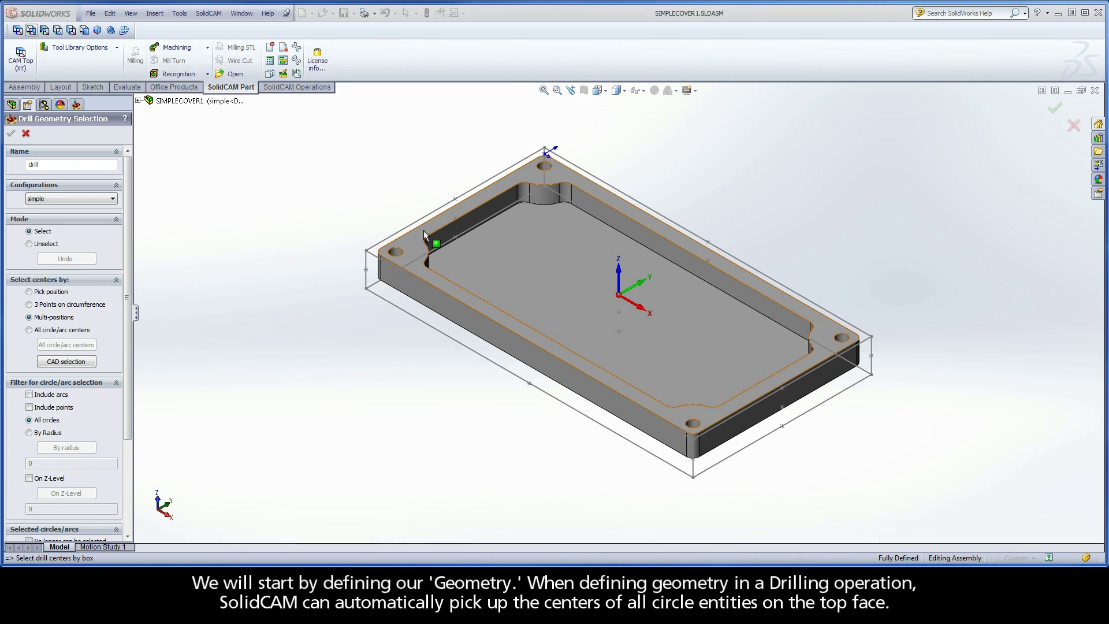
# Pick the top face to select all four corner hole centres and accept them as drill positions
pyautogui.click(396, 252)
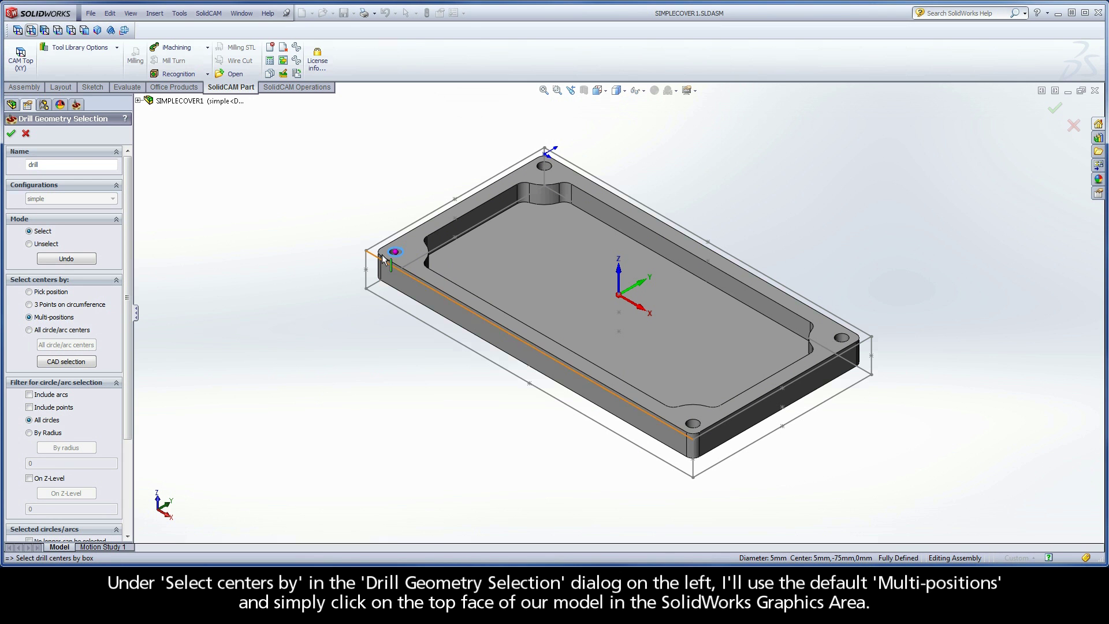
pyautogui.click(416, 250)
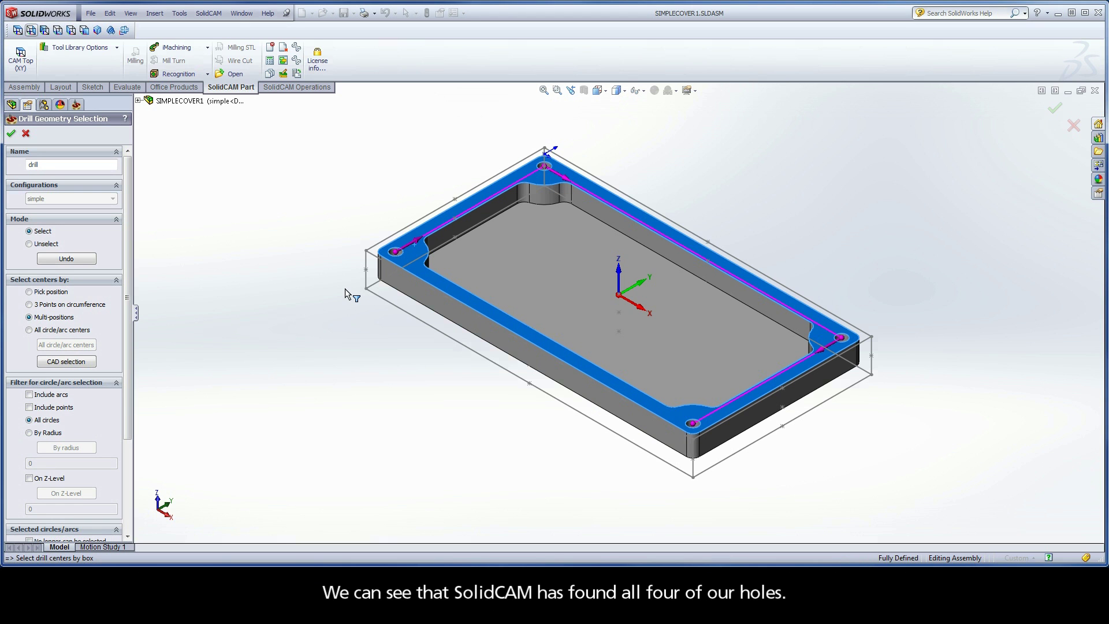
pyautogui.moveTo(128, 275); pyautogui.dragTo(128, 372)
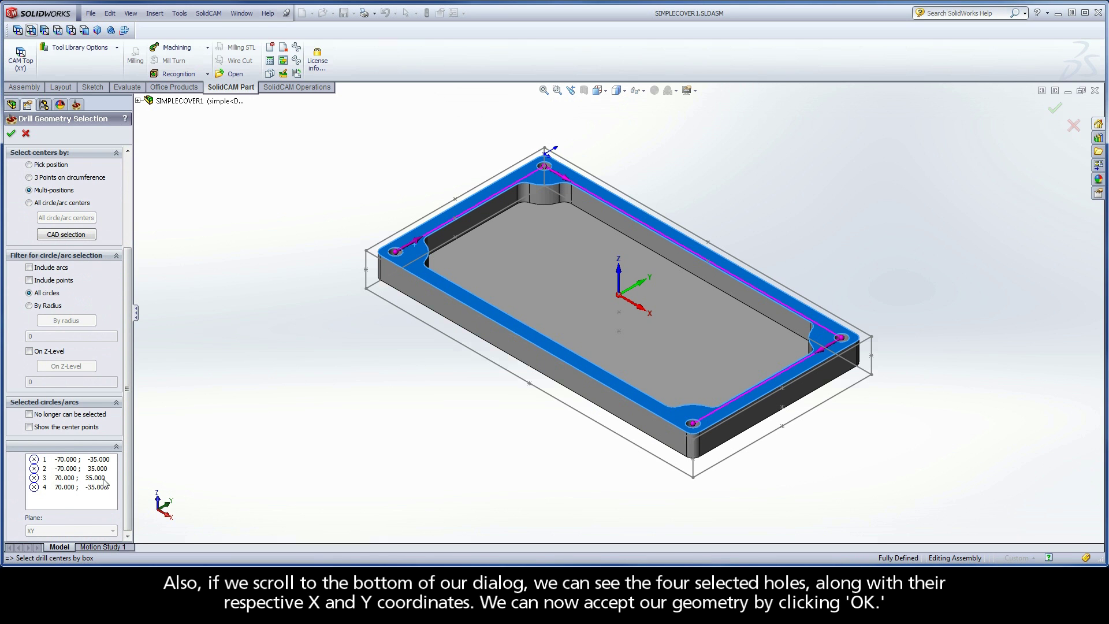
pyautogui.click(11, 134)
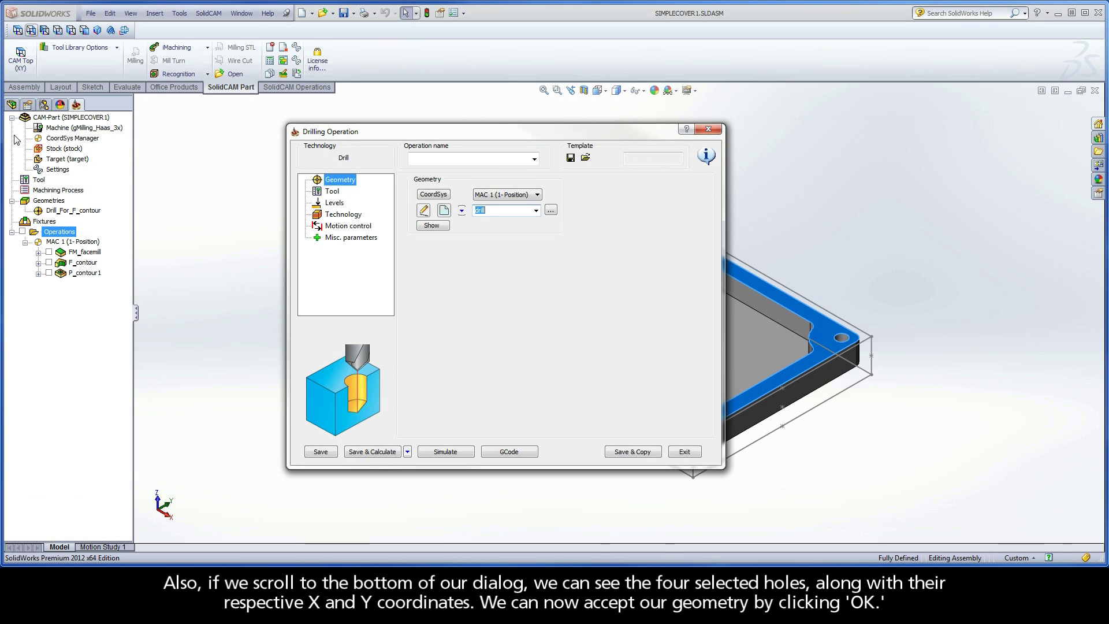
# Add a new DRILL tool, number 3, with 5 mm diameter and assign it to D_drill
pyautogui.click(332, 192)
pyautogui.click(480, 344)
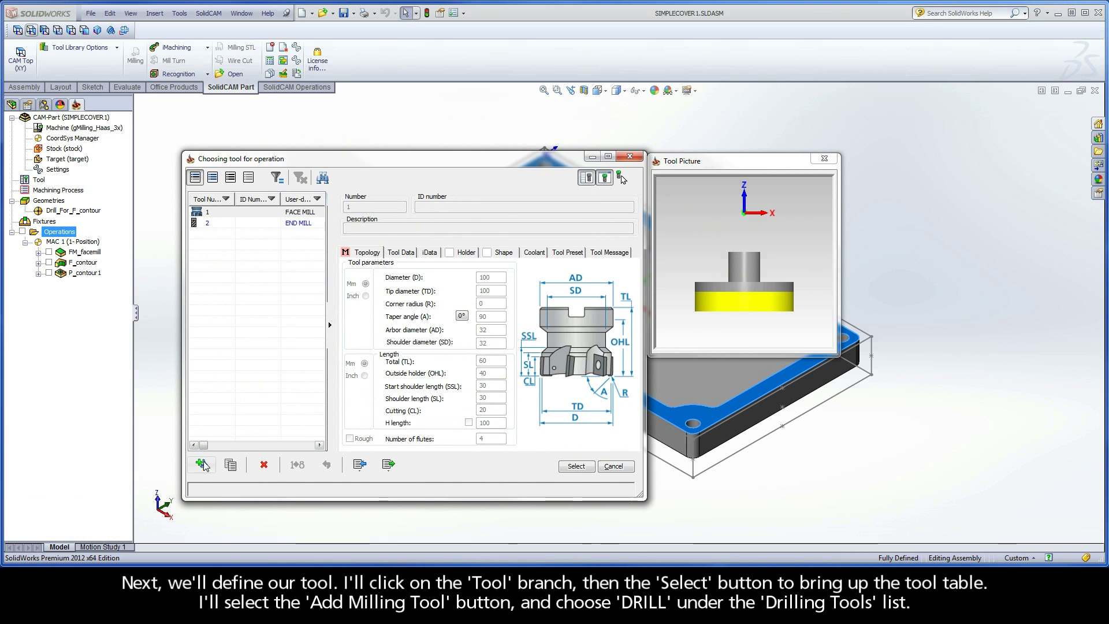
pyautogui.click(202, 465)
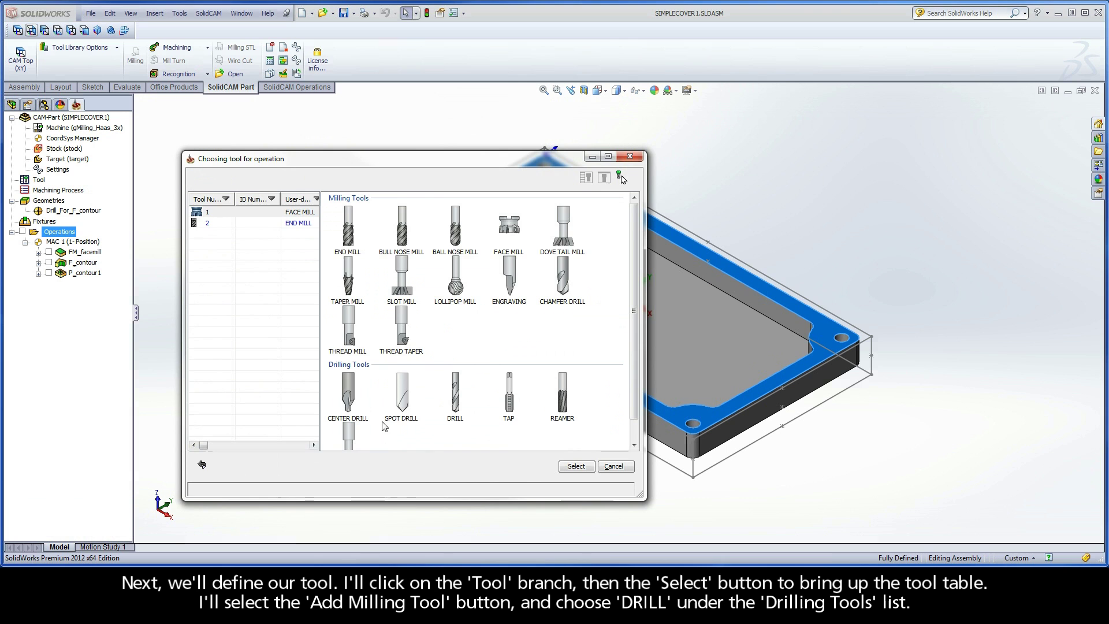
pyautogui.click(454, 393)
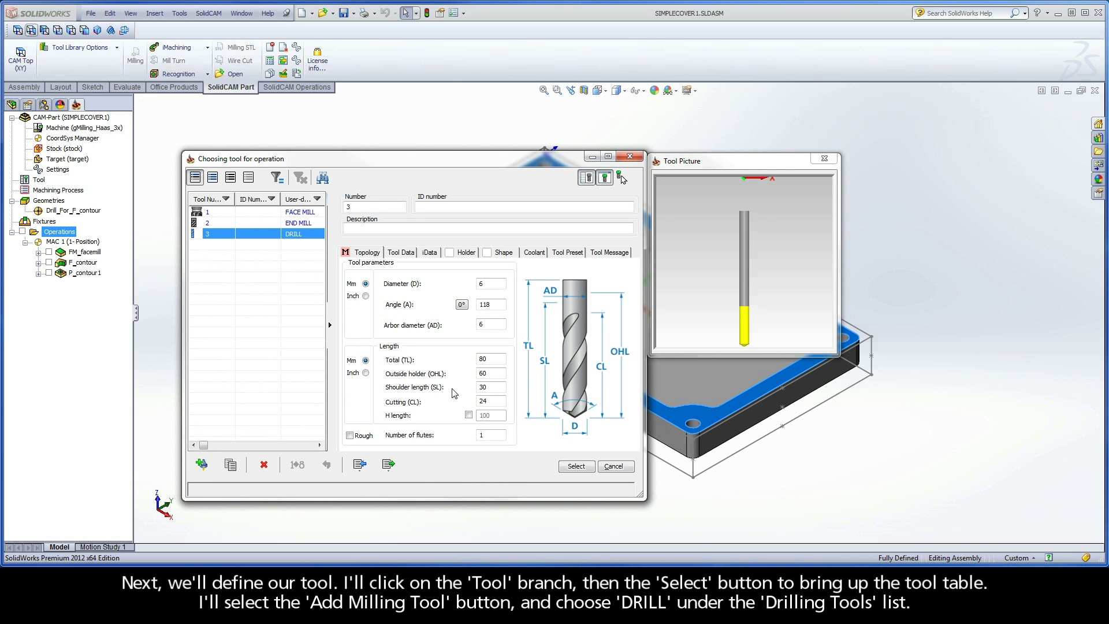
pyautogui.click(694, 424)
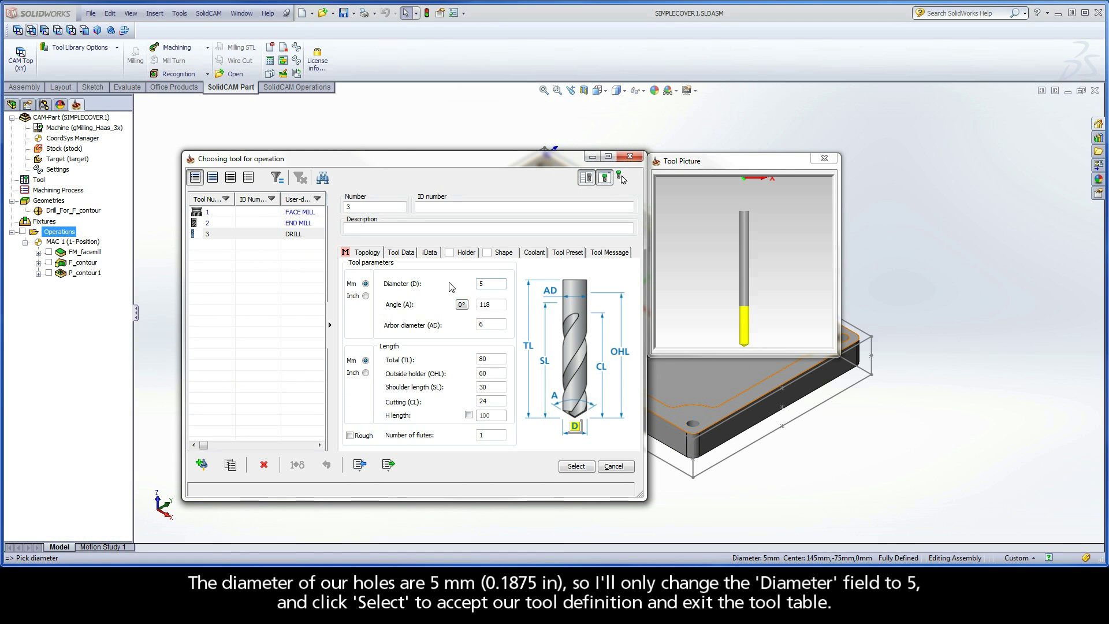
pyautogui.click(577, 466)
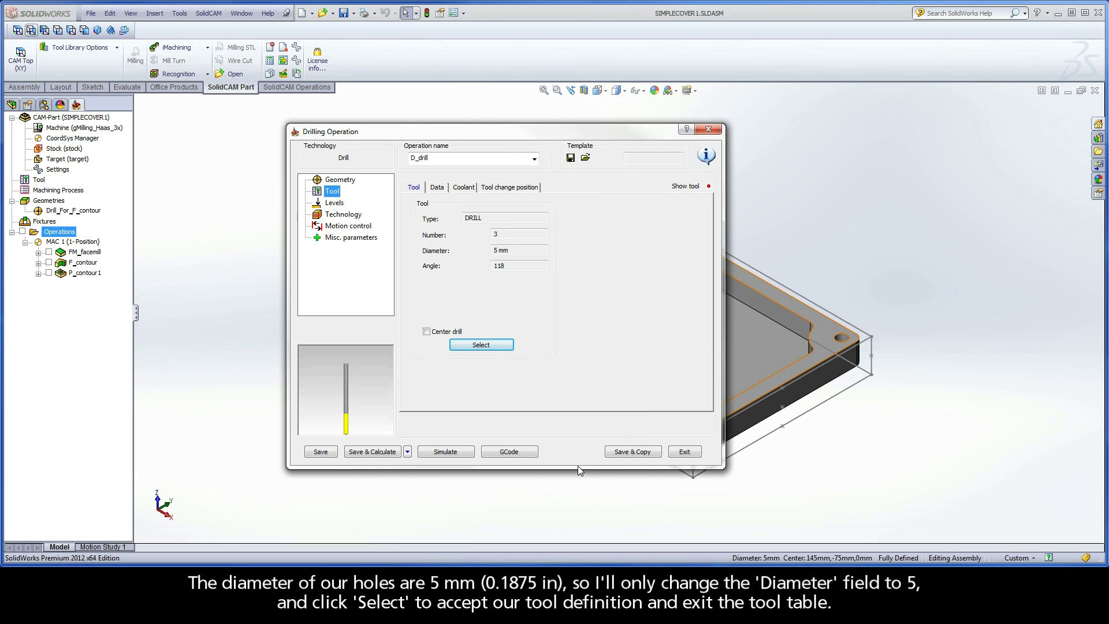
# Set the upper level to 0 by picking the part's top face
pyautogui.click(342, 204)
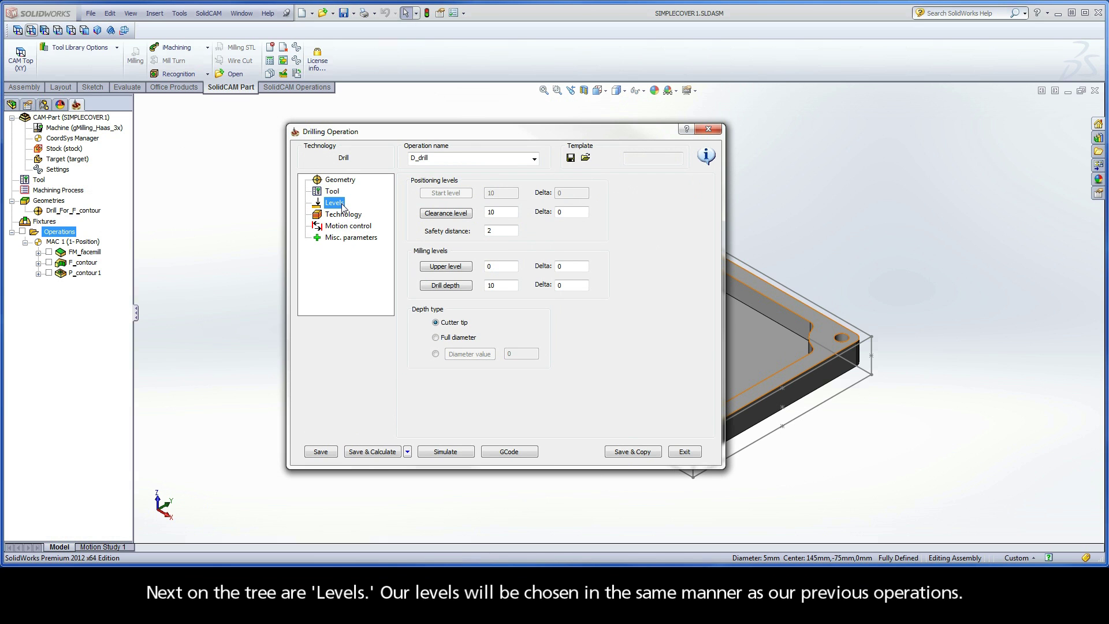
pyautogui.click(451, 268)
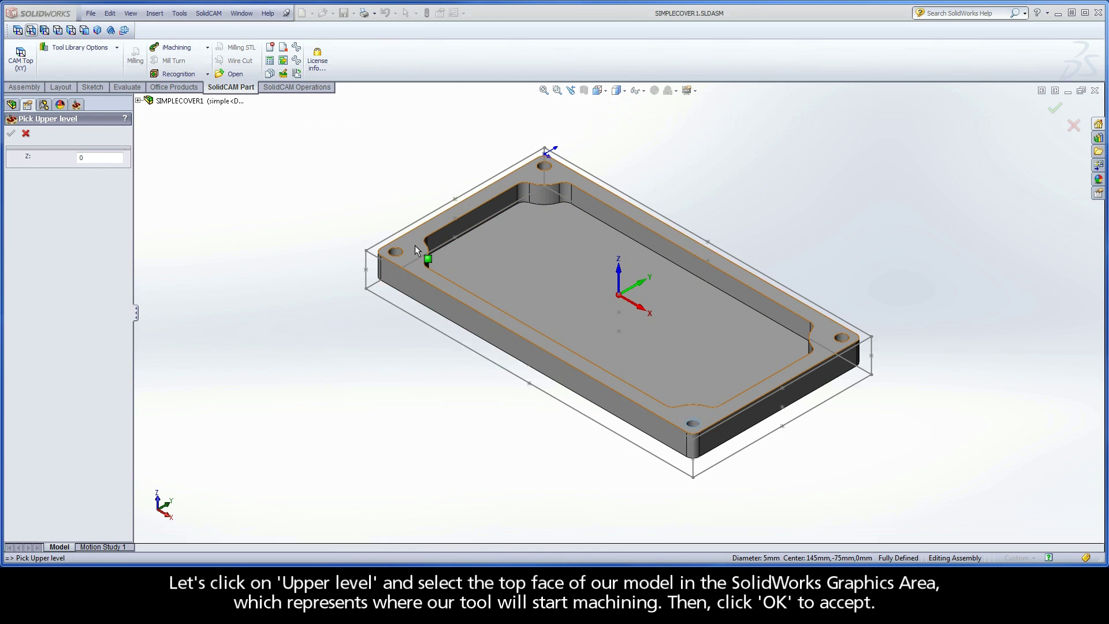
pyautogui.click(415, 245)
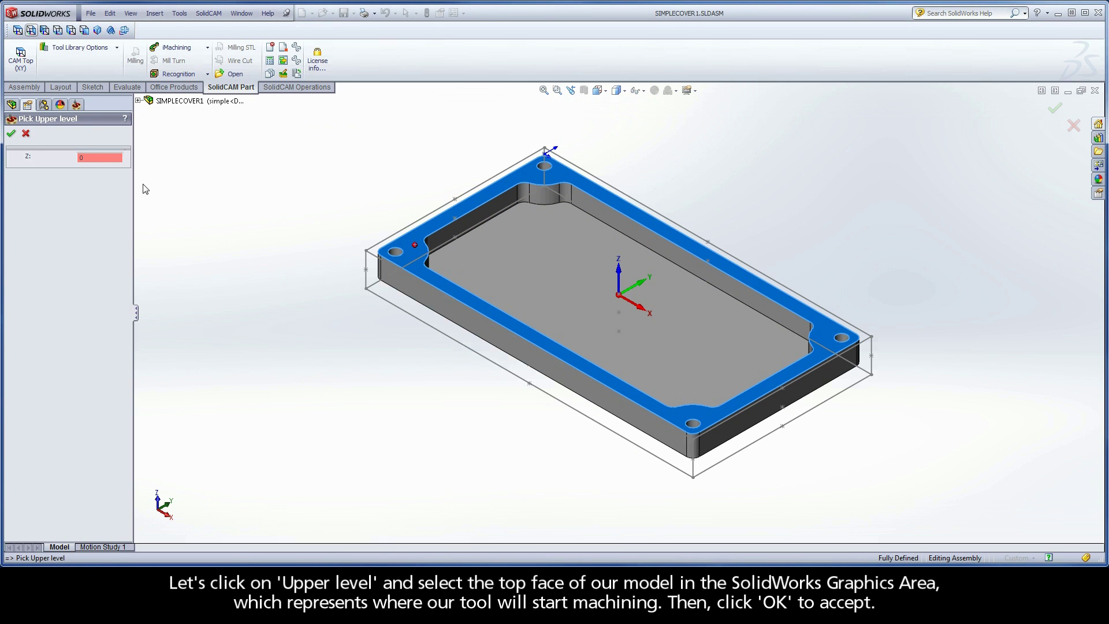
pyautogui.click(13, 135)
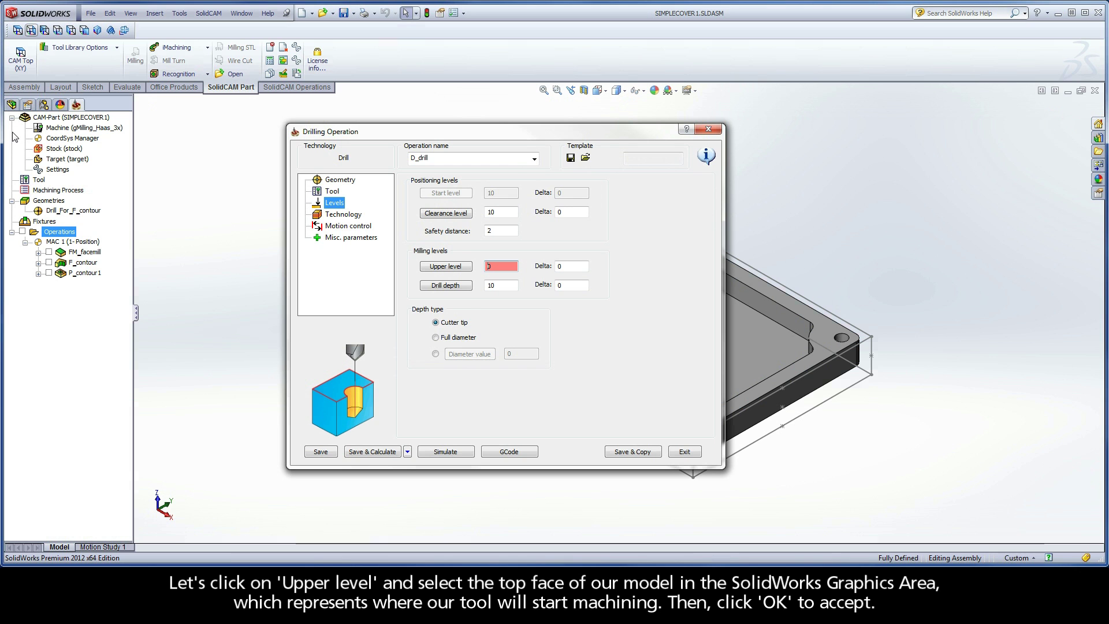
# Set the drill depth to 10 mm at the bottom face, with Full diameter depth type
pyautogui.click(445, 285)
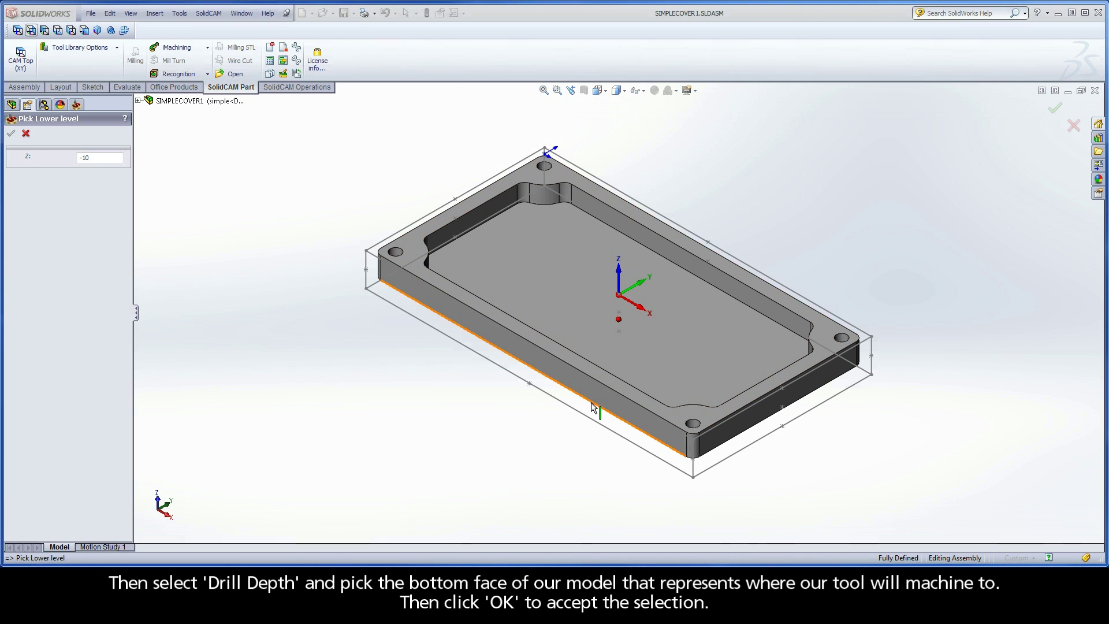
pyautogui.moveTo(590, 401); pyautogui.dragTo(608, 321, button='middle')
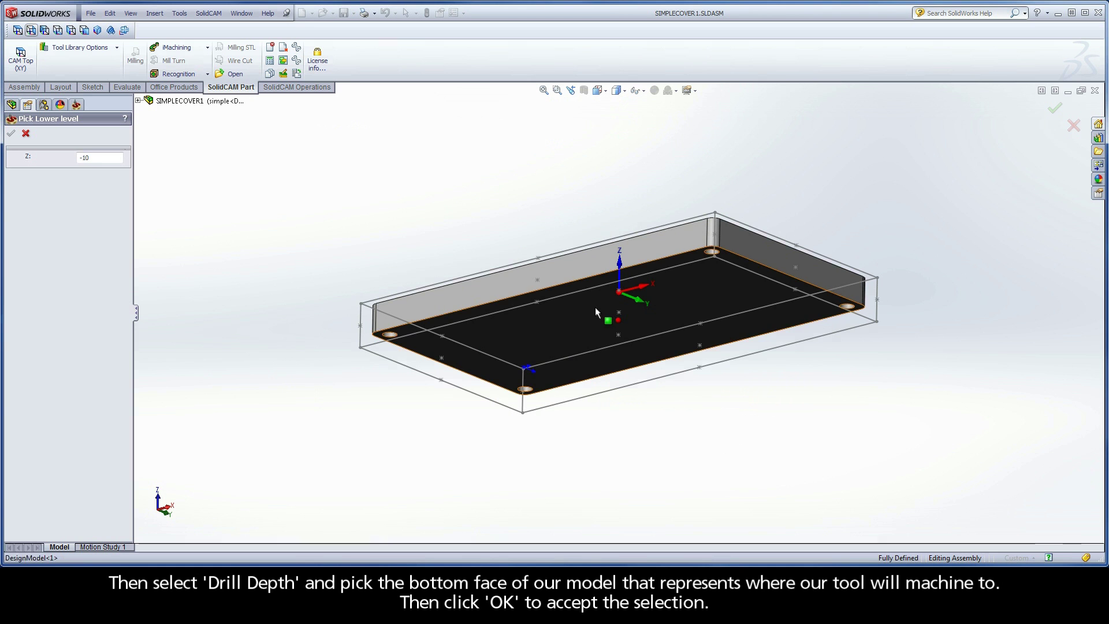
pyautogui.click(596, 294)
pyautogui.moveTo(594, 200); pyautogui.dragTo(595, 341, button='middle')
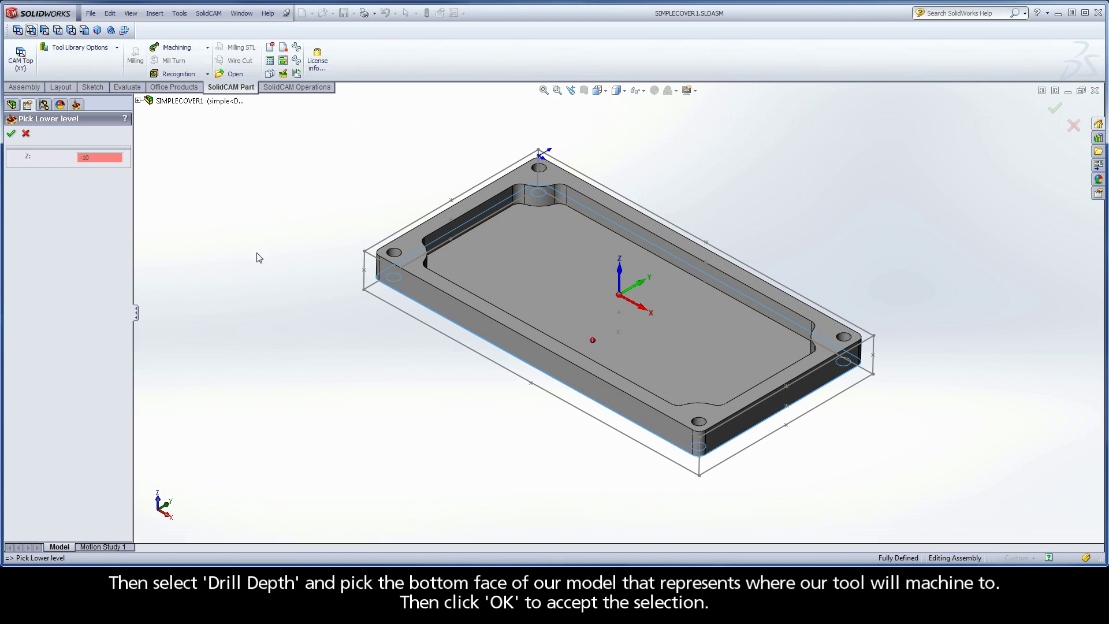
pyautogui.click(11, 134)
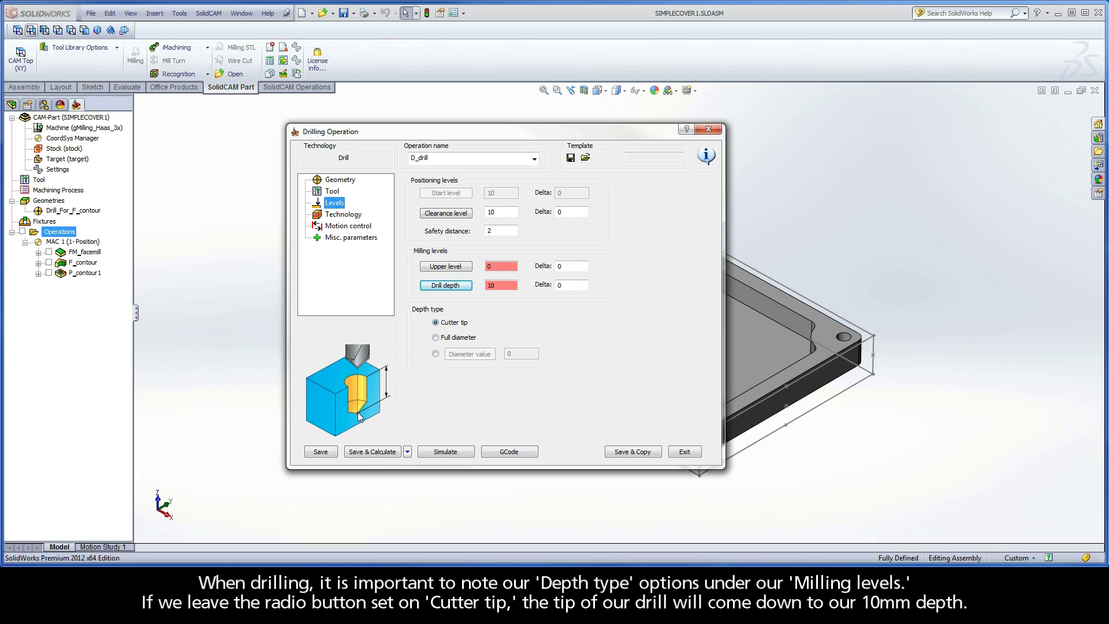
pyautogui.click(435, 337)
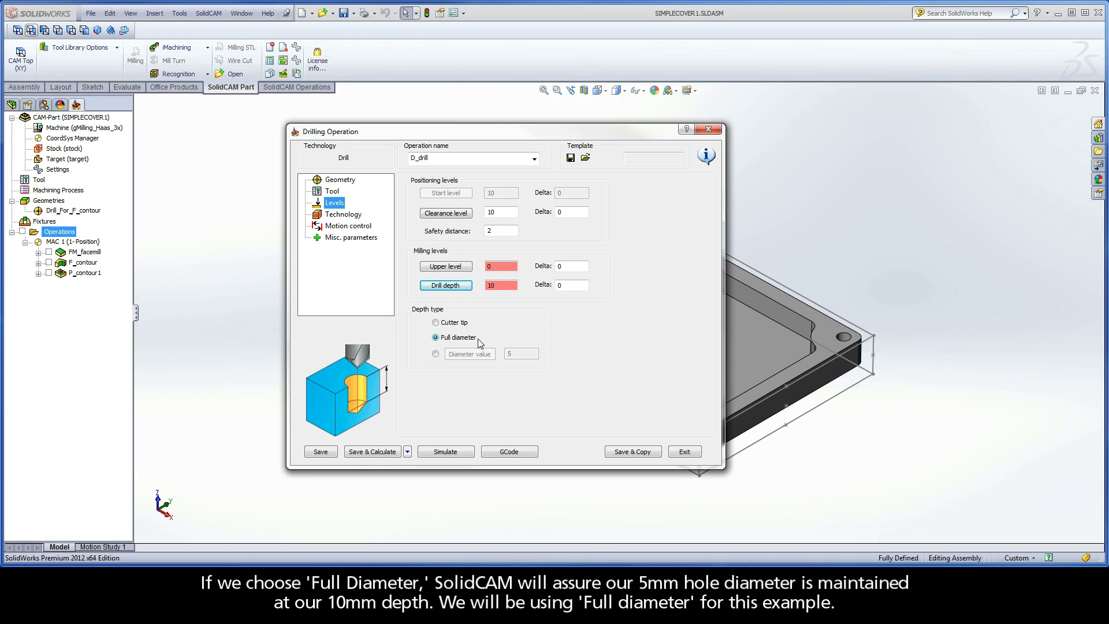
# Choose the standard G81 drill cycle, then save, calculate and exit D_drill
pyautogui.click(343, 214)
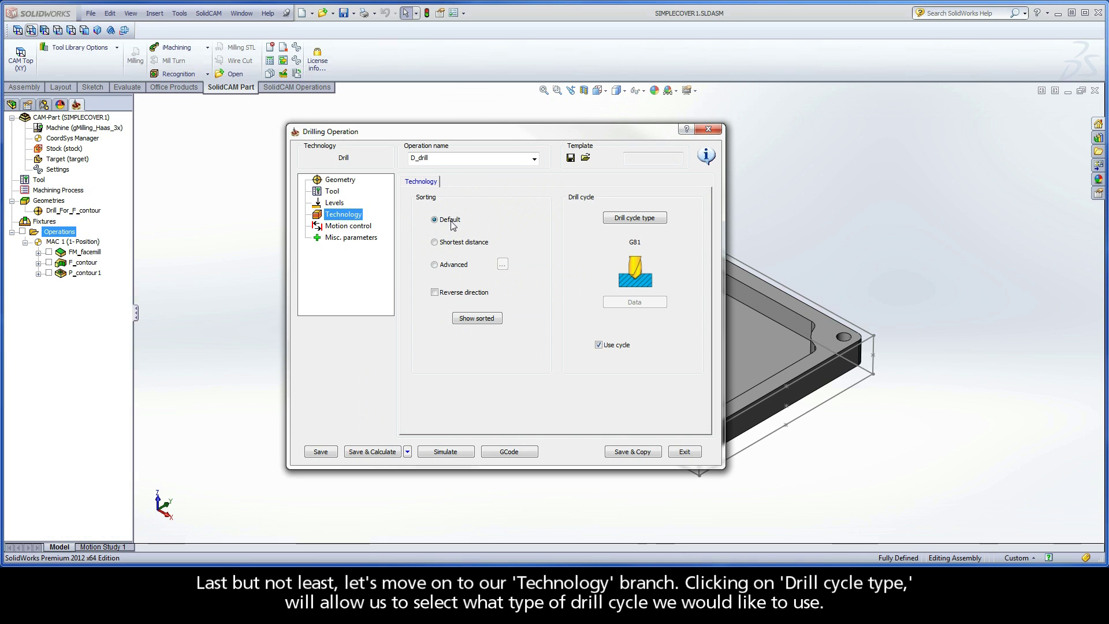
pyautogui.click(632, 218)
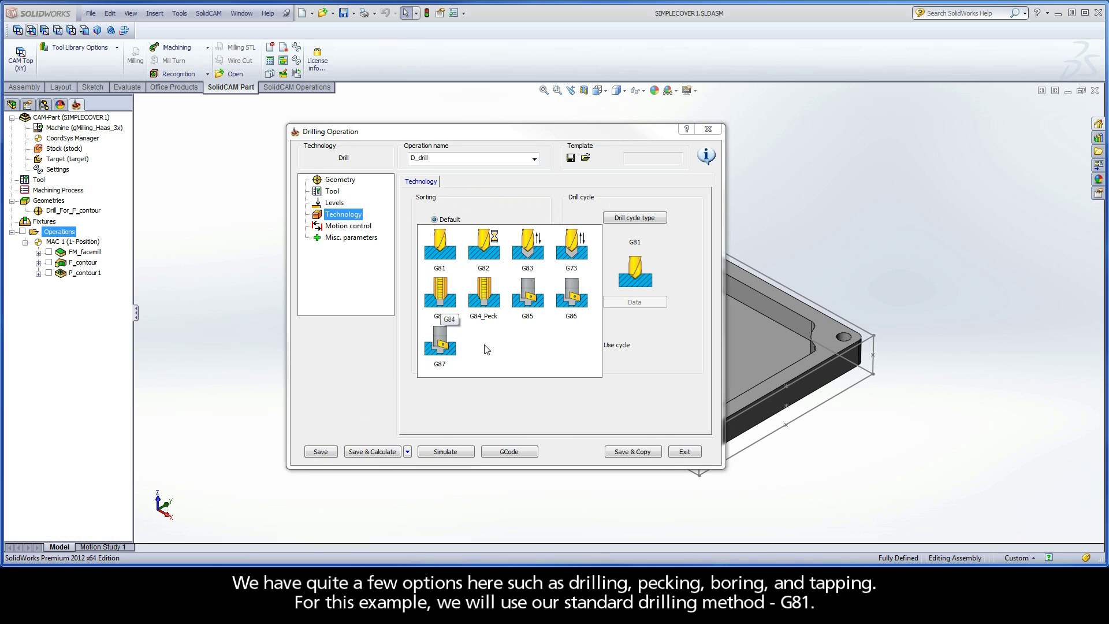
pyautogui.click(439, 247)
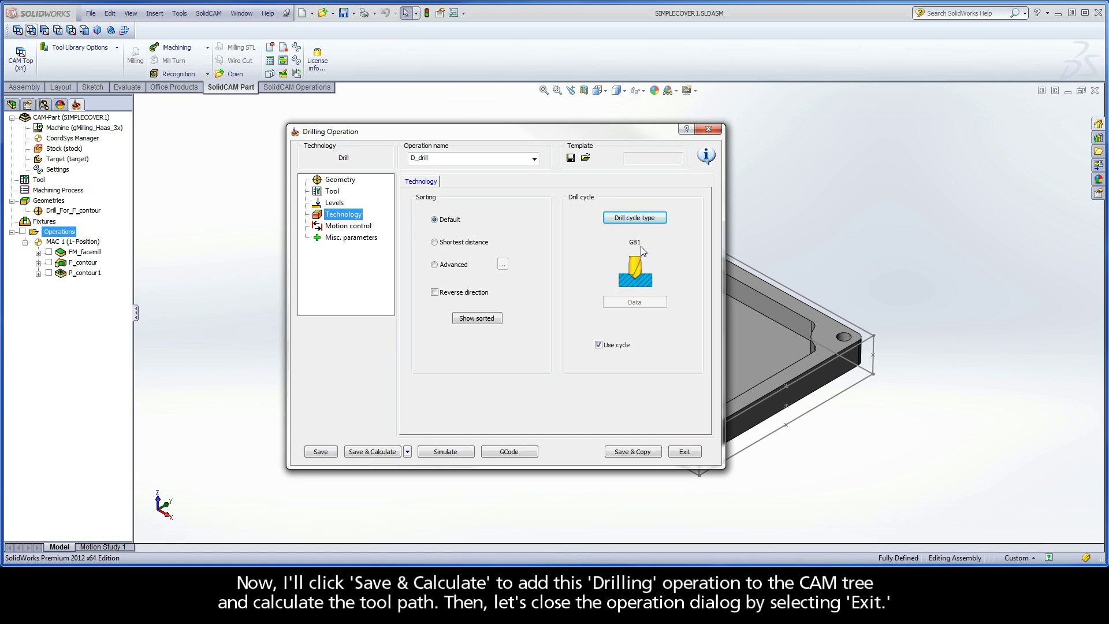
pyautogui.click(373, 452)
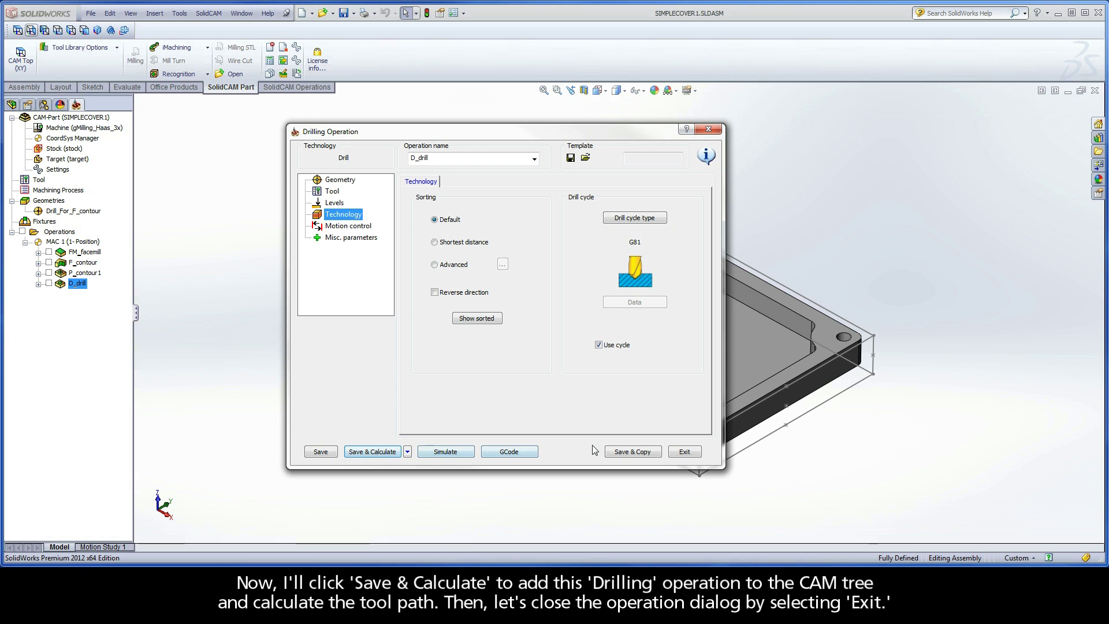
pyautogui.click(684, 453)
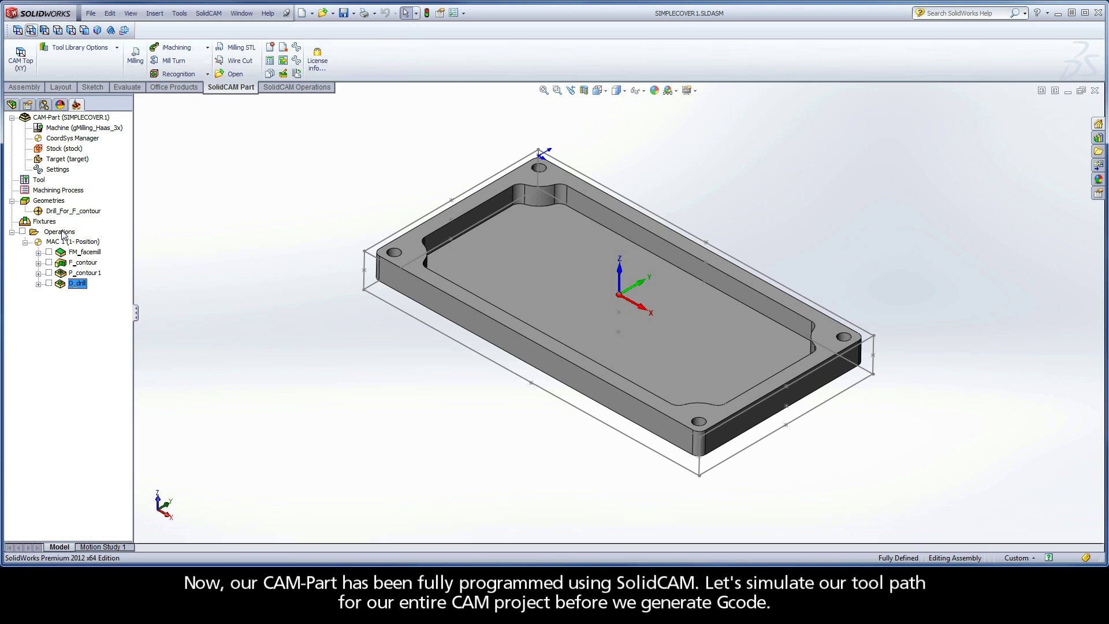
# Choose Simulate on the Operations folder to simulate all operations
pyautogui.rightClick(62, 233)
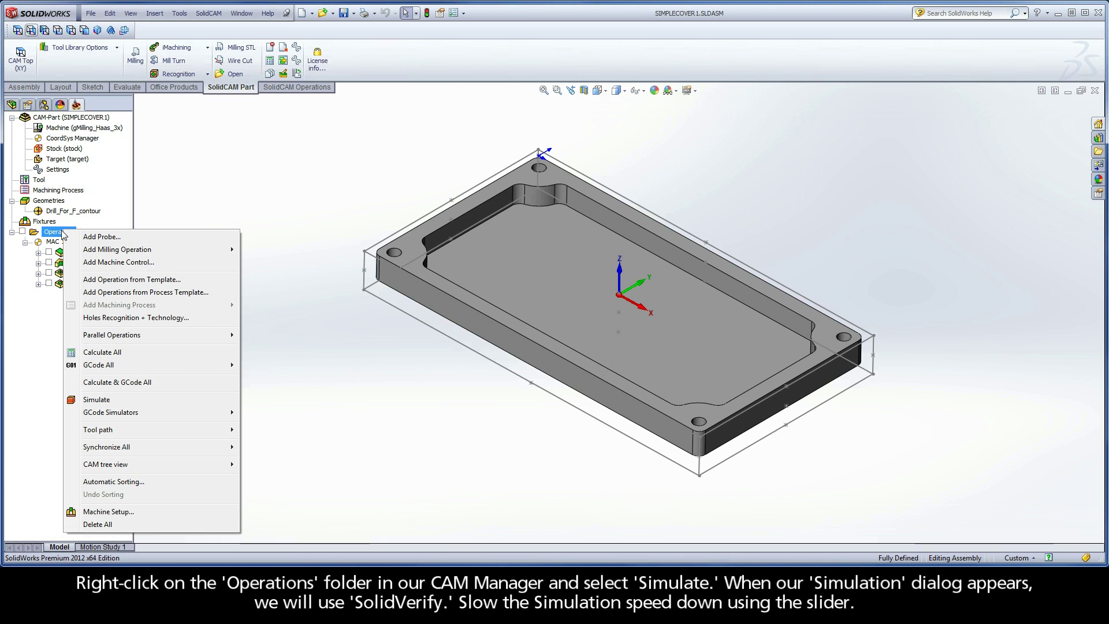
pyautogui.click(107, 399)
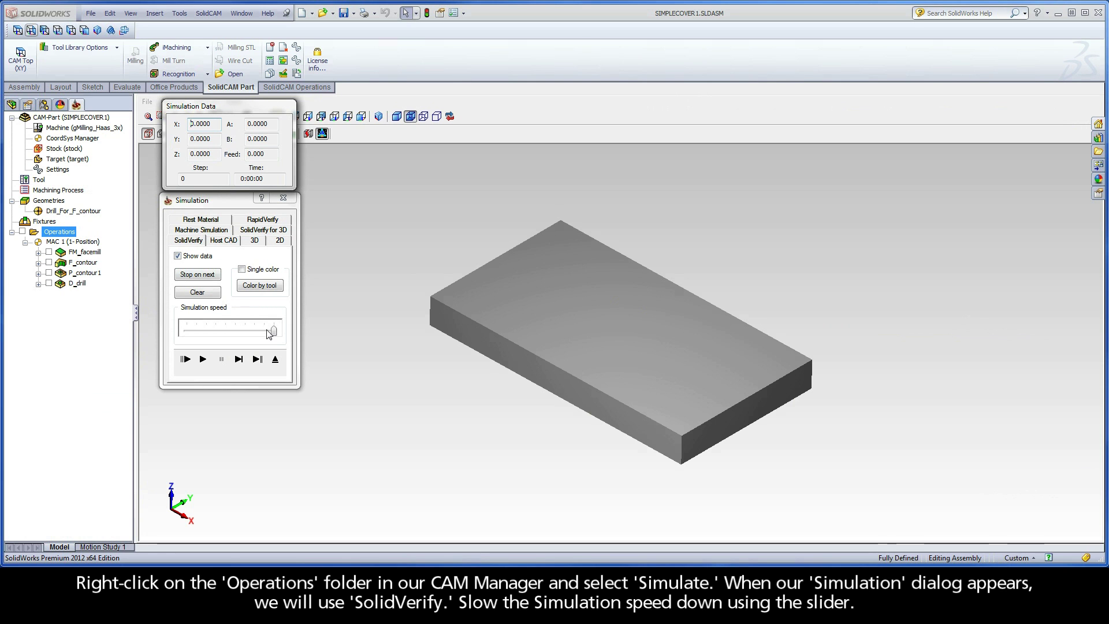
# Slow the simulation to about a third speed, play it, then replay F_contour alone
pyautogui.moveTo(274, 331); pyautogui.dragTo(212, 332)
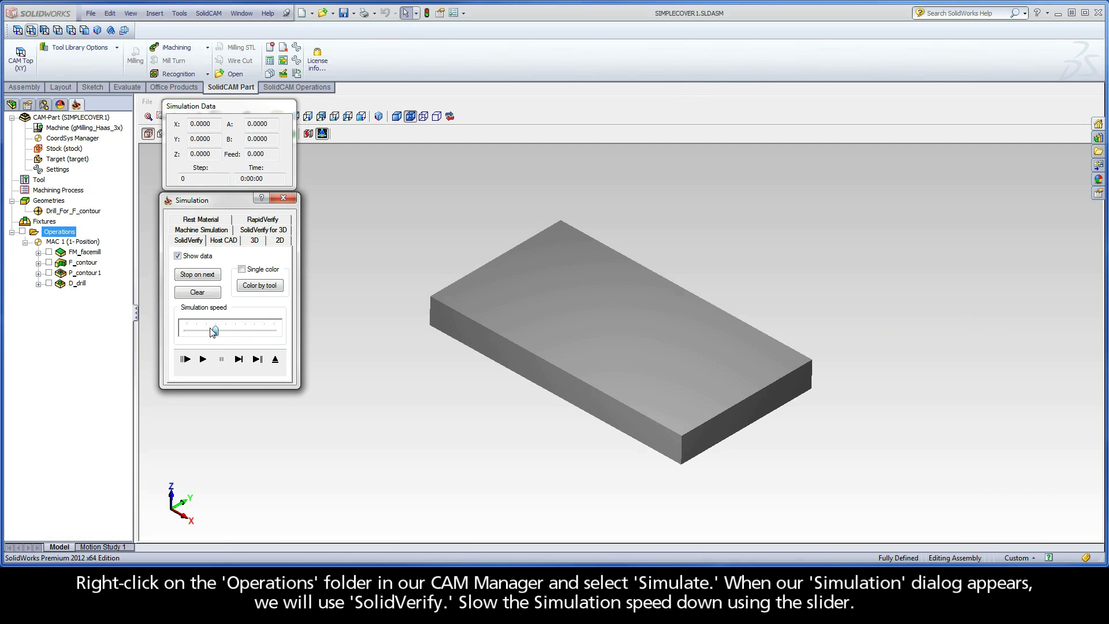
pyautogui.click(202, 360)
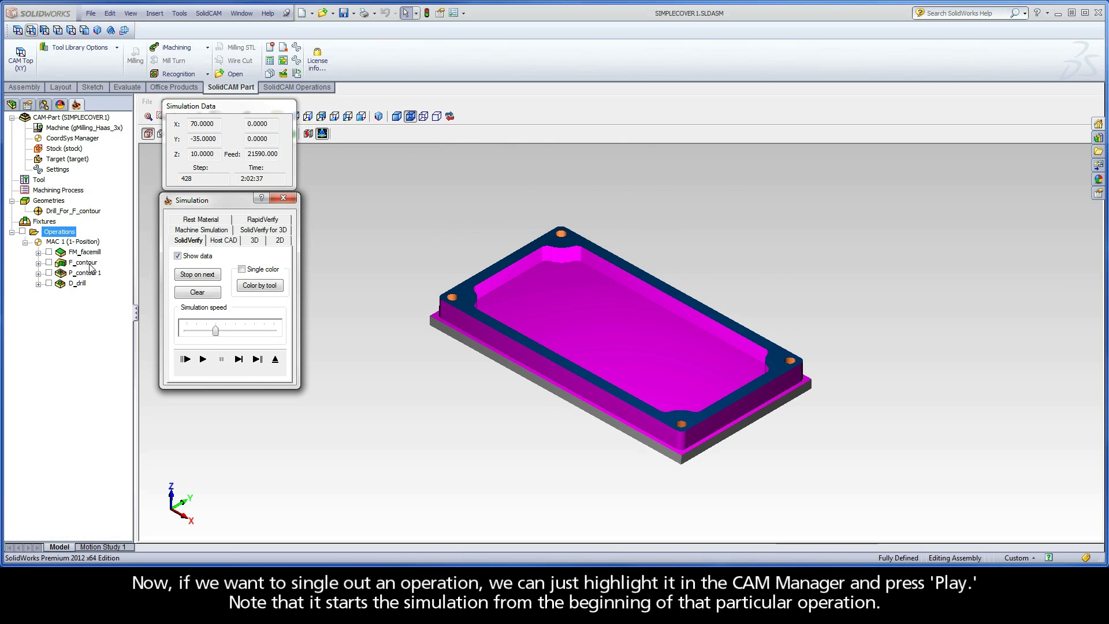
pyautogui.click(89, 265)
pyautogui.click(204, 359)
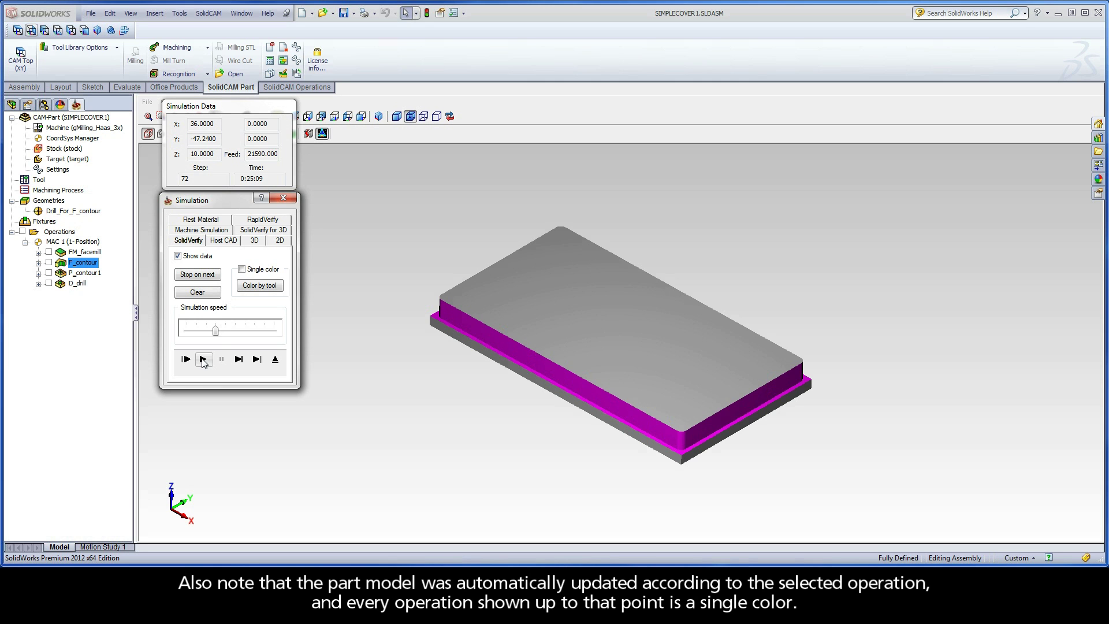
pyautogui.click(202, 360)
pyautogui.click(222, 360)
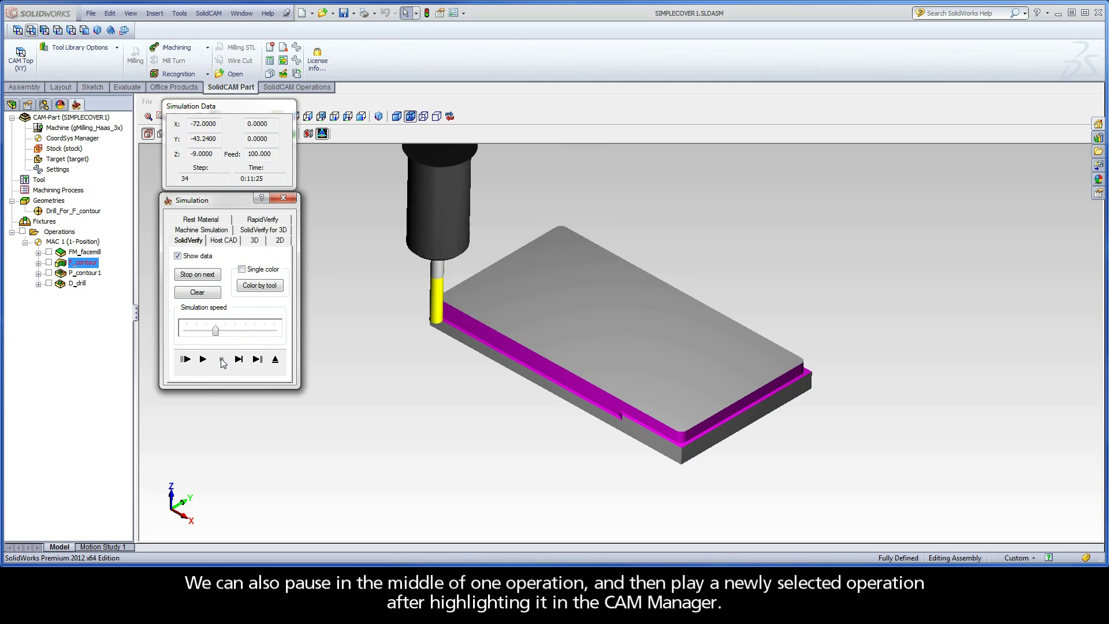
# Play P_contour1 on its own, then bring up the Stop on next conditions
pyautogui.click(89, 274)
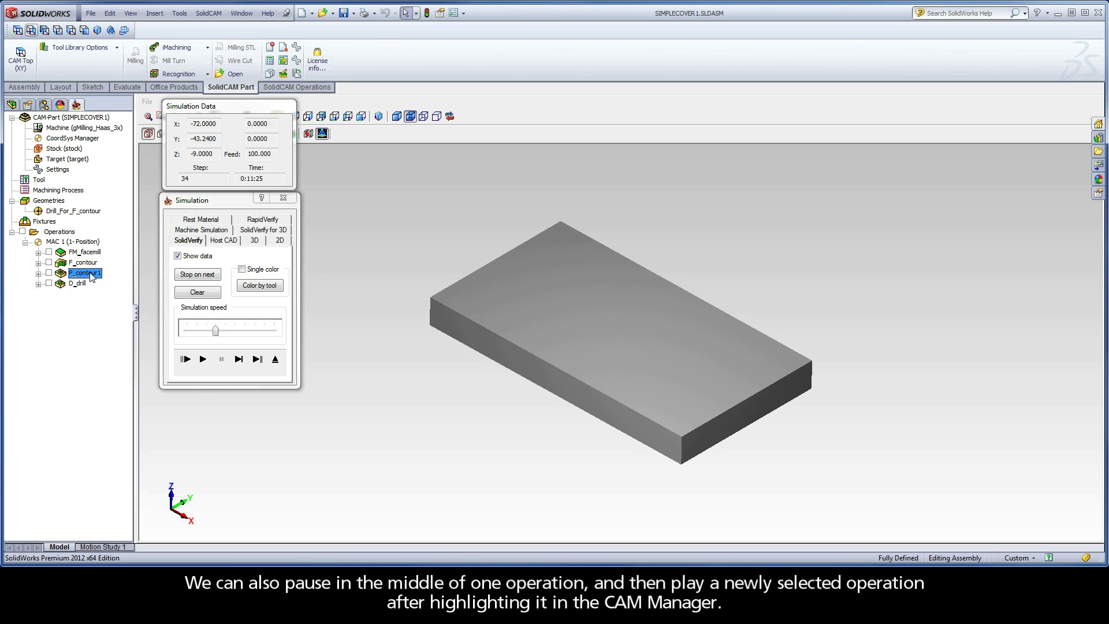
pyautogui.click(203, 359)
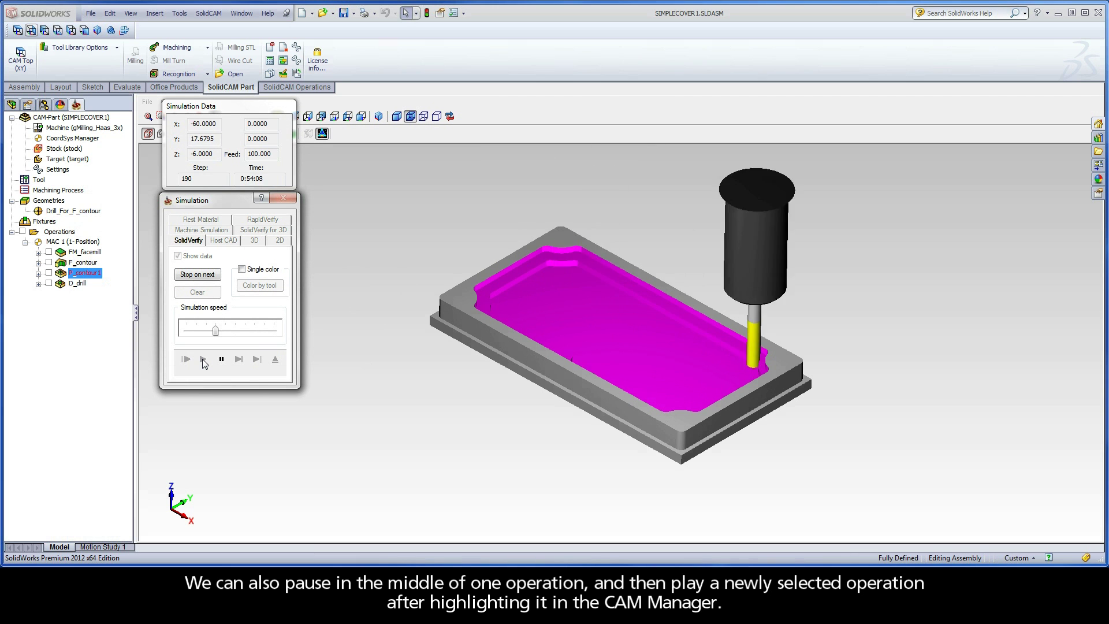
pyautogui.click(200, 275)
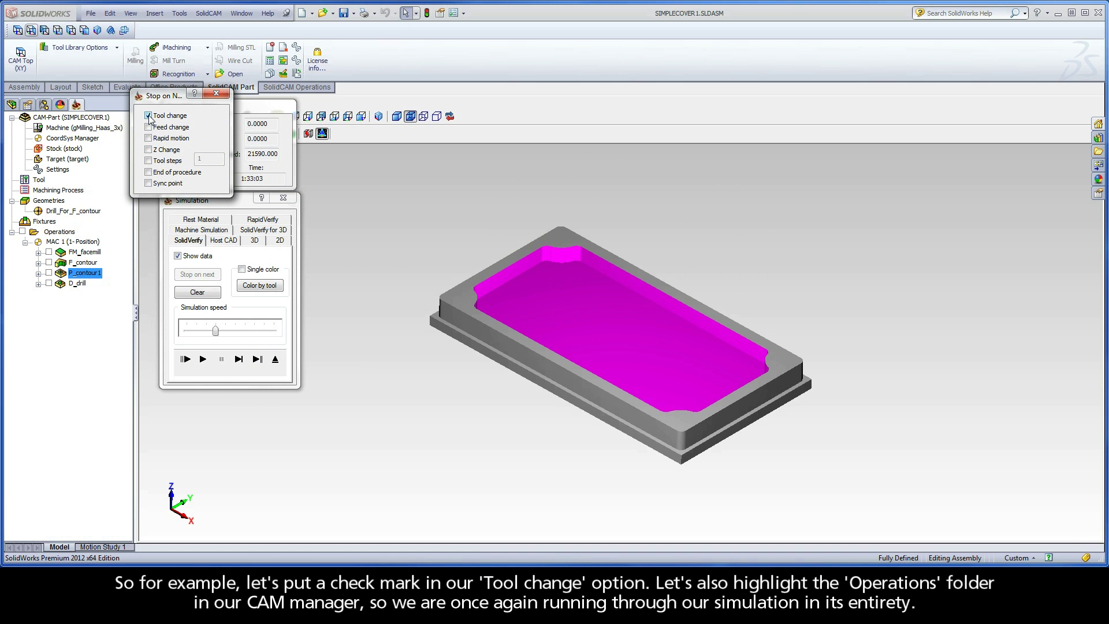
# Simulate all operations from raw stock through the four drilled holes, then open Color by tool
pyautogui.click(67, 232)
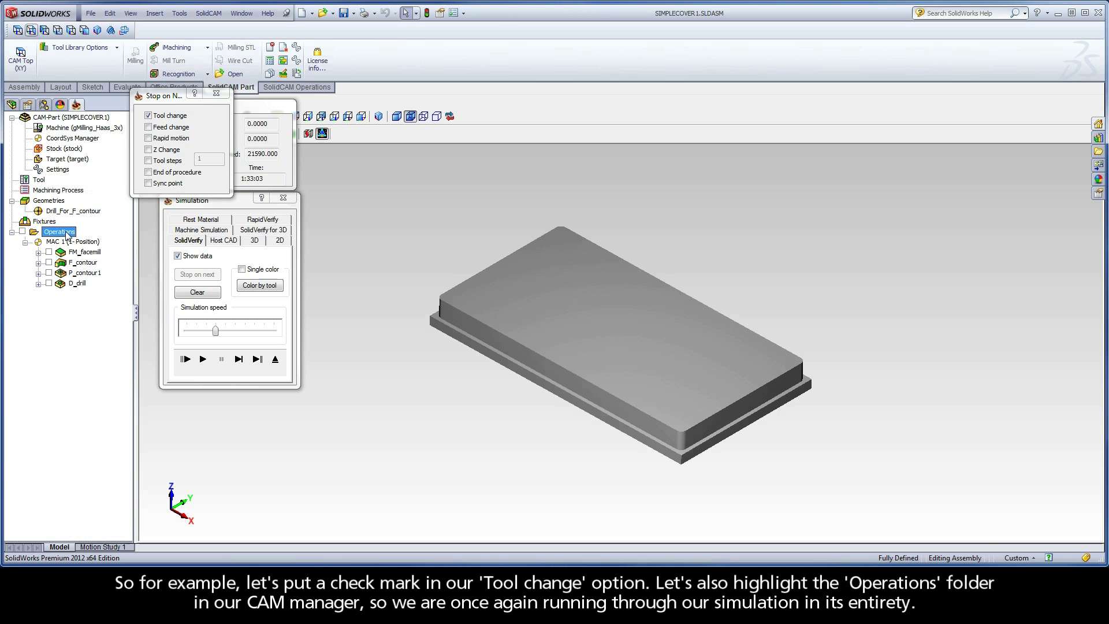
pyautogui.click(203, 360)
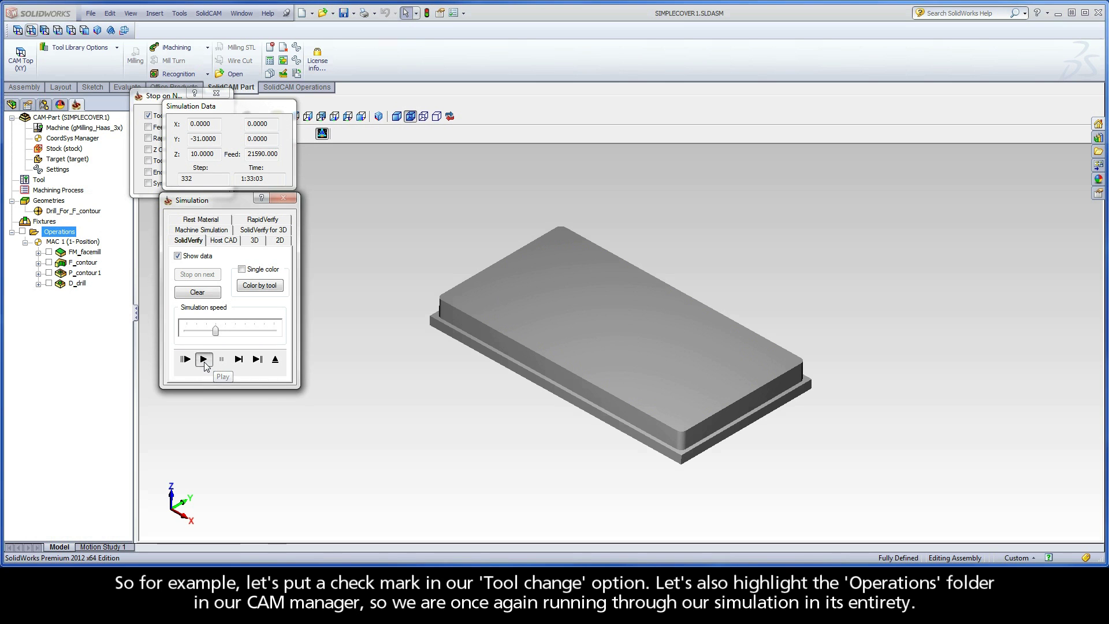
pyautogui.click(202, 359)
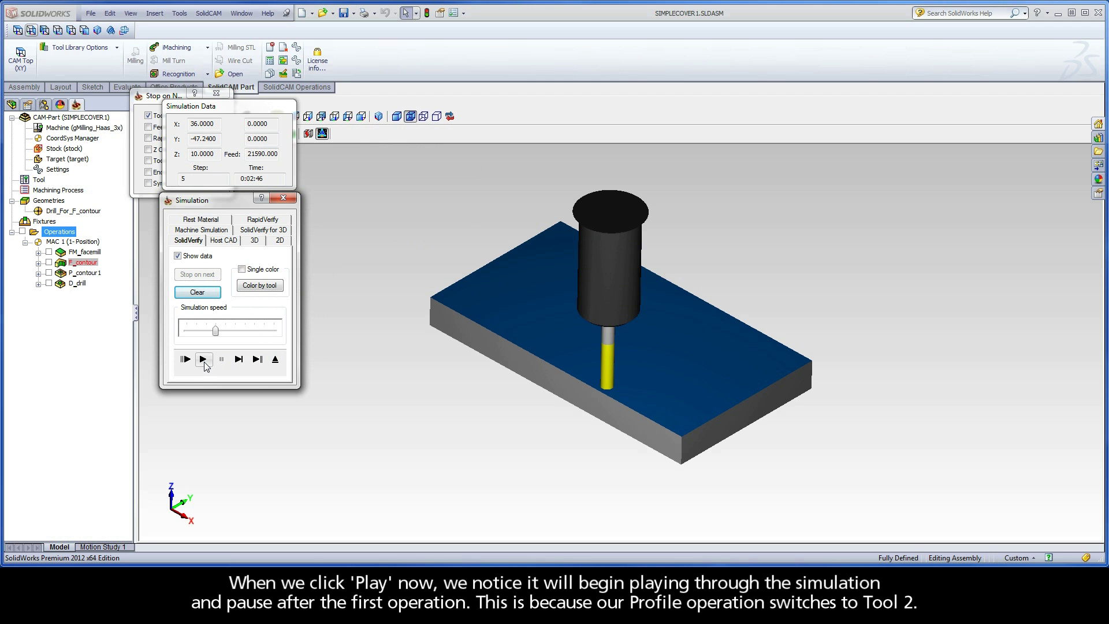
pyautogui.click(204, 361)
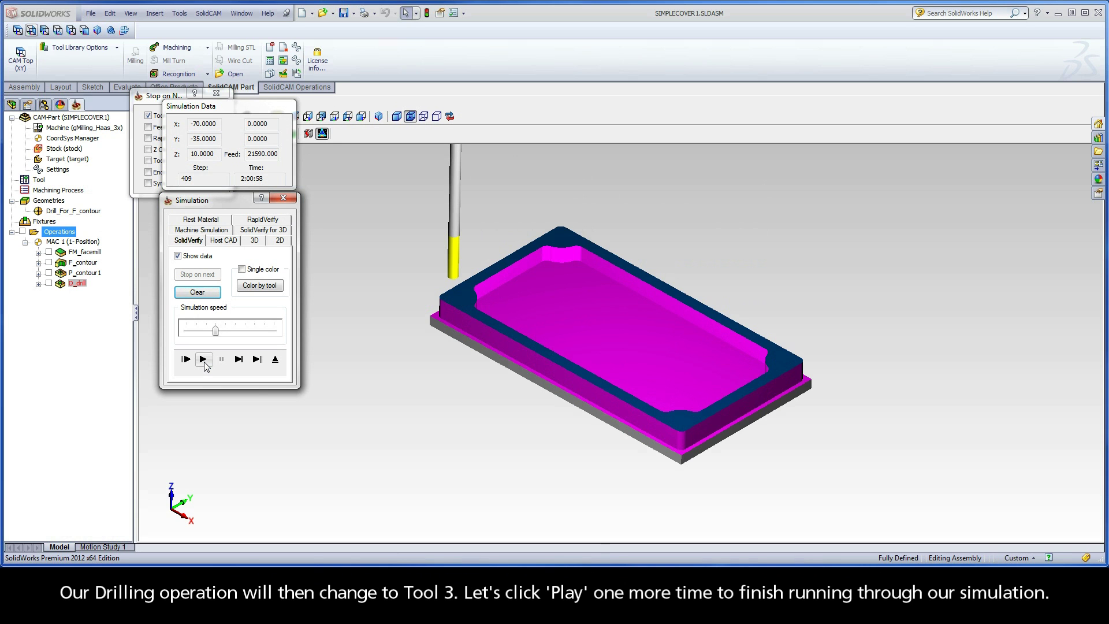
pyautogui.click(203, 359)
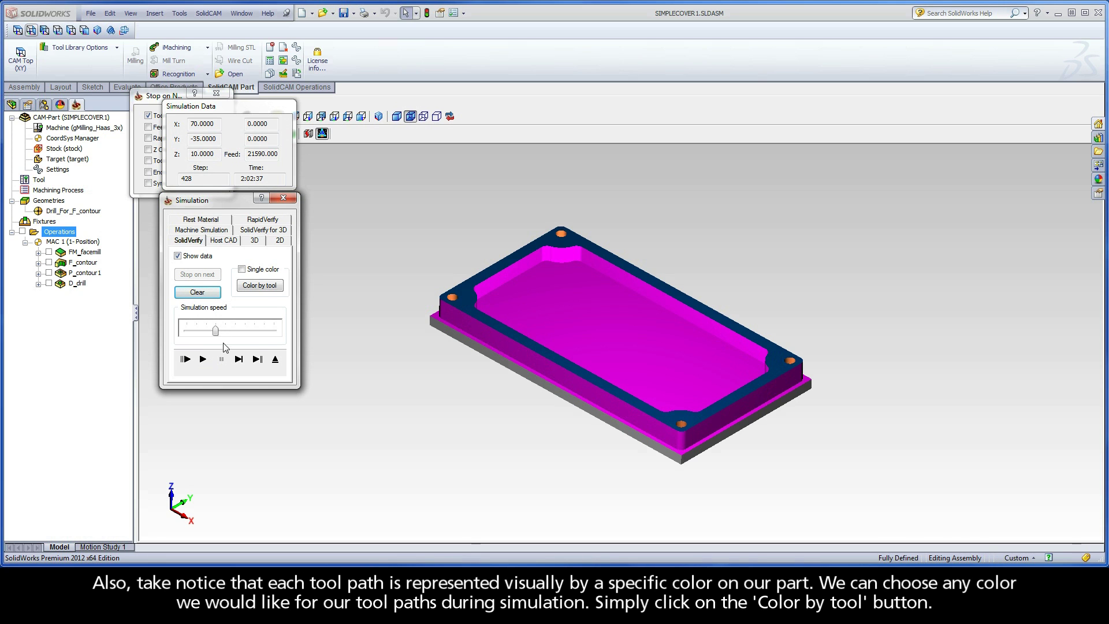
pyautogui.click(260, 286)
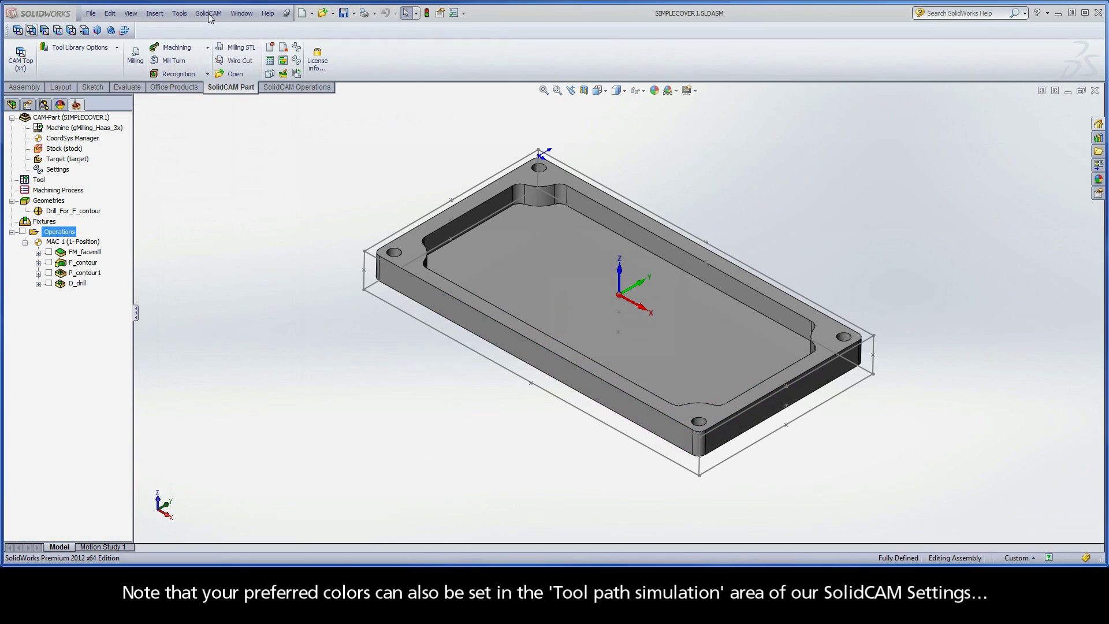
# View the Tool path simulation page in SolidCAM Settings, then close Simulation Colors with OK
pyautogui.click(209, 12)
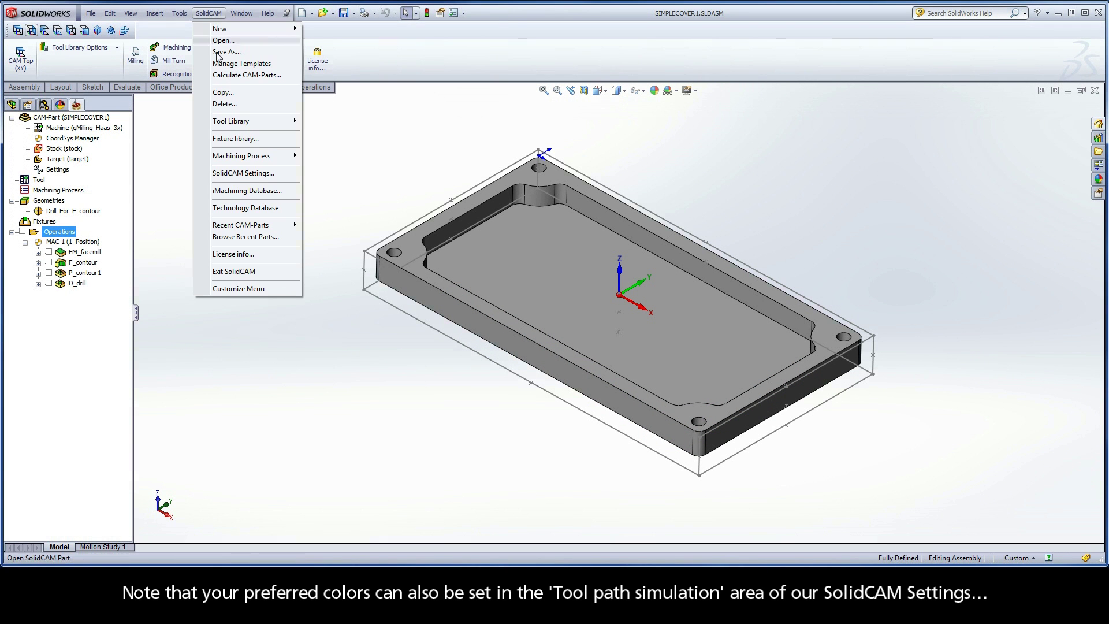
pyautogui.click(236, 174)
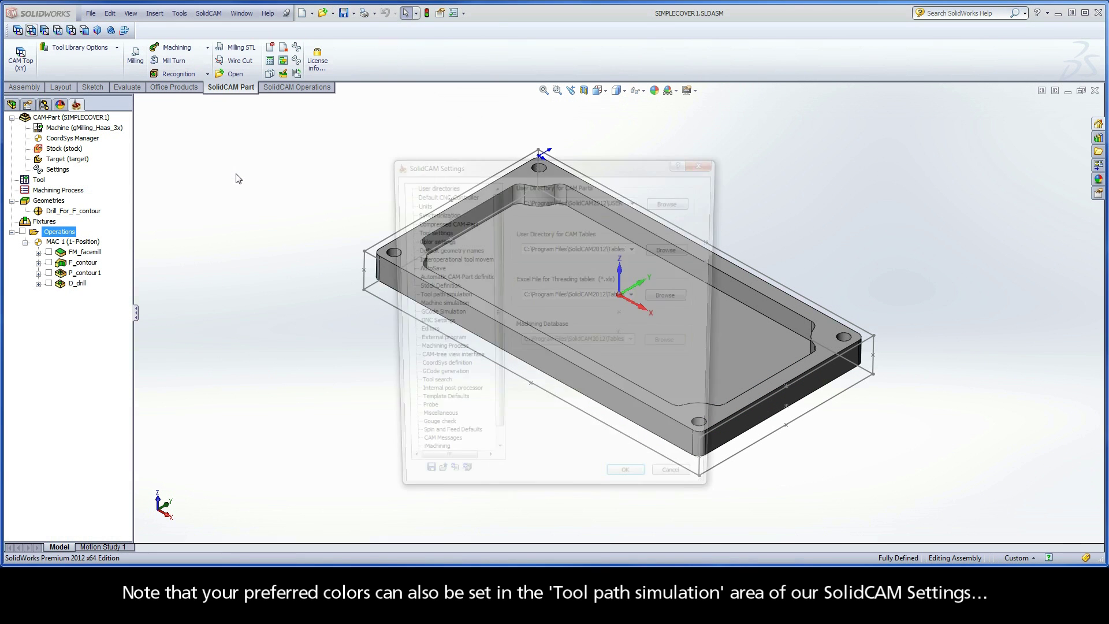
pyautogui.click(437, 296)
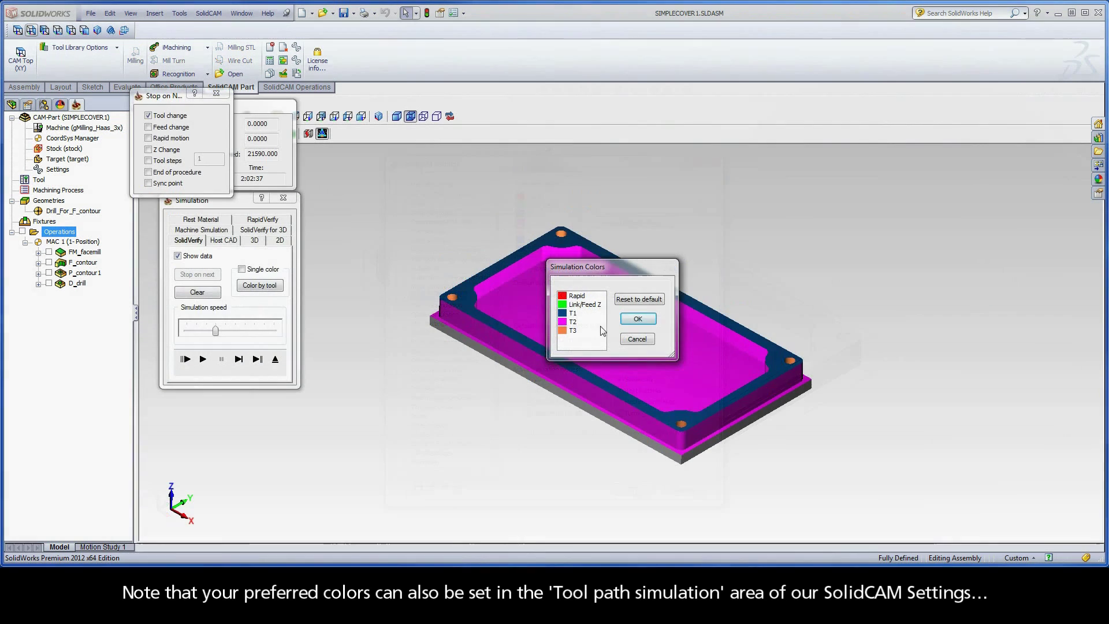
pyautogui.click(637, 319)
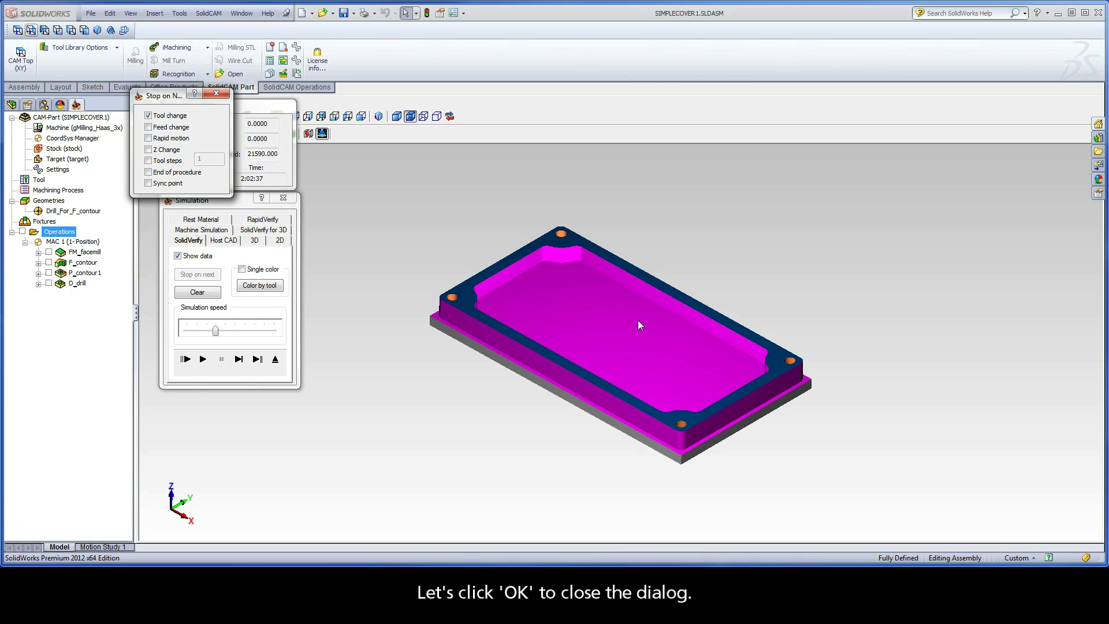
# Switch to Host CAD simulation, hide the tool, and play the wireframe toolpath
pyautogui.click(225, 240)
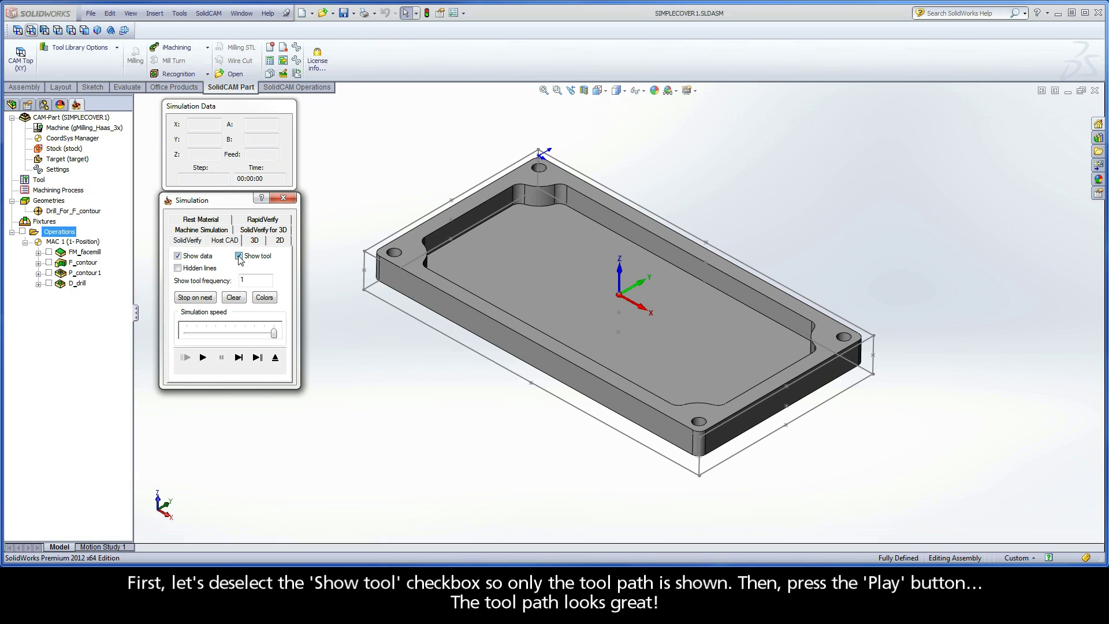
pyautogui.click(239, 256)
pyautogui.click(202, 361)
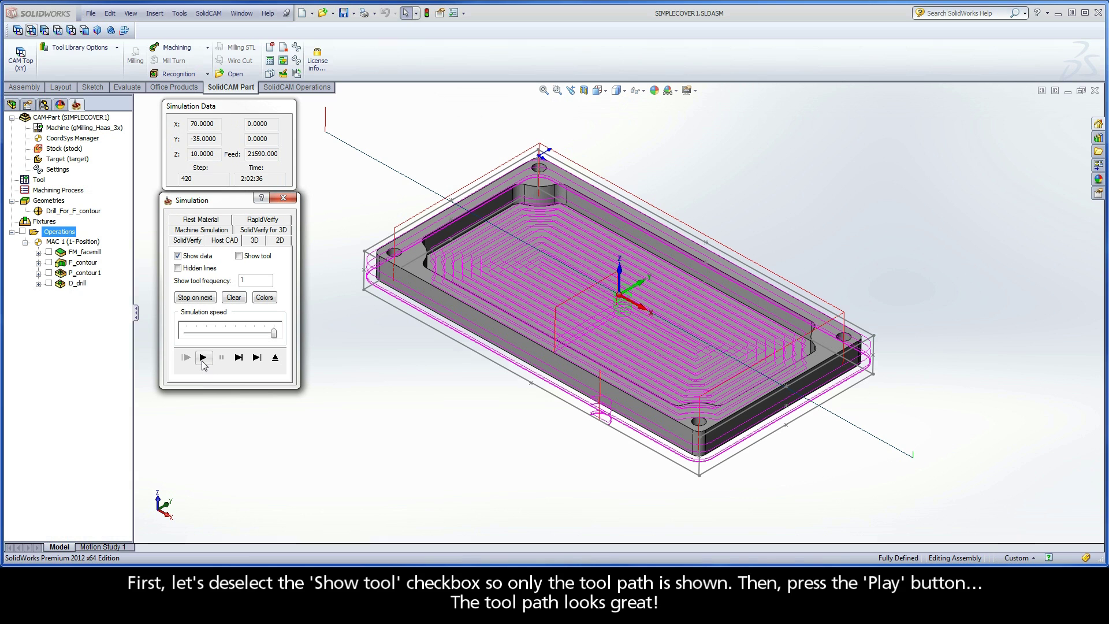
# End the toolpath simulation and generate G-code for all operations as SIMPLECOVER1.NC
pyautogui.click(275, 359)
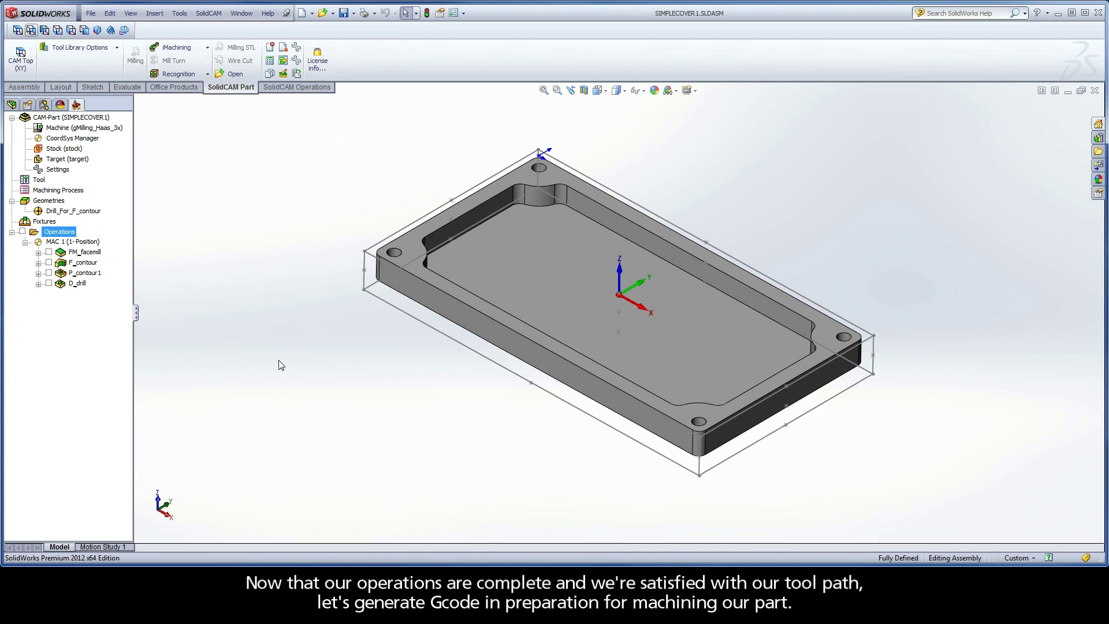
pyautogui.rightClick(57, 234)
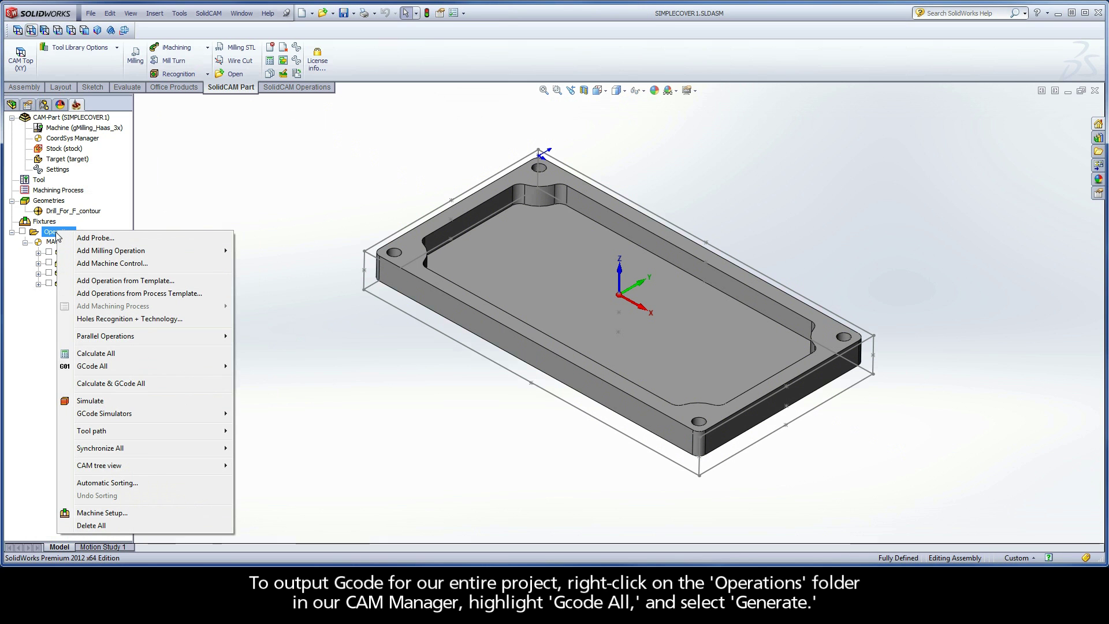
pyautogui.moveTo(118, 368)
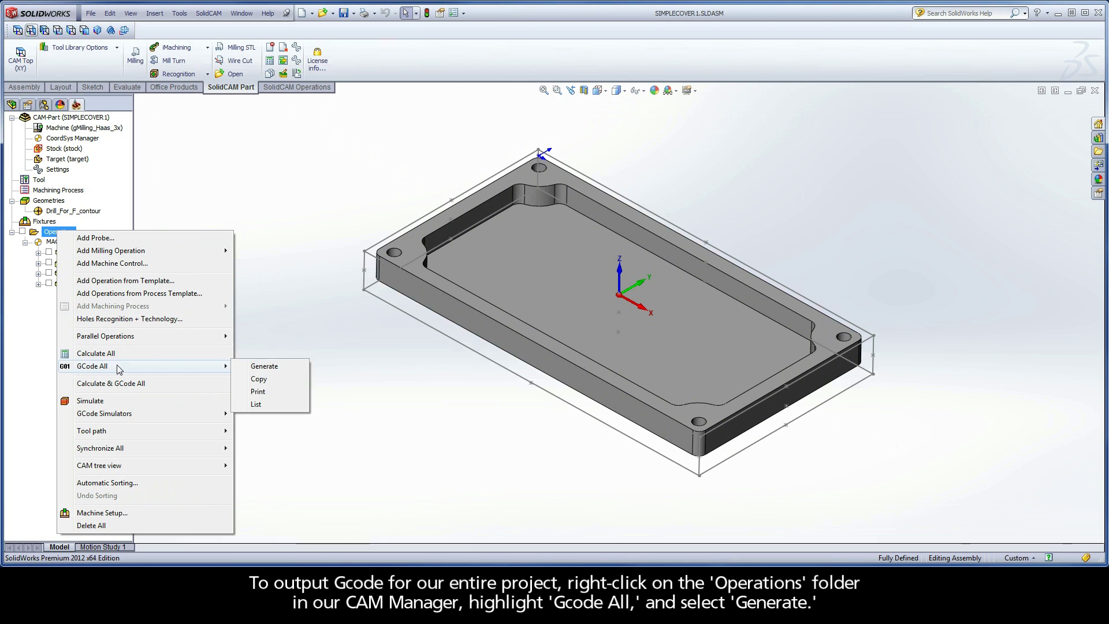
pyautogui.click(265, 367)
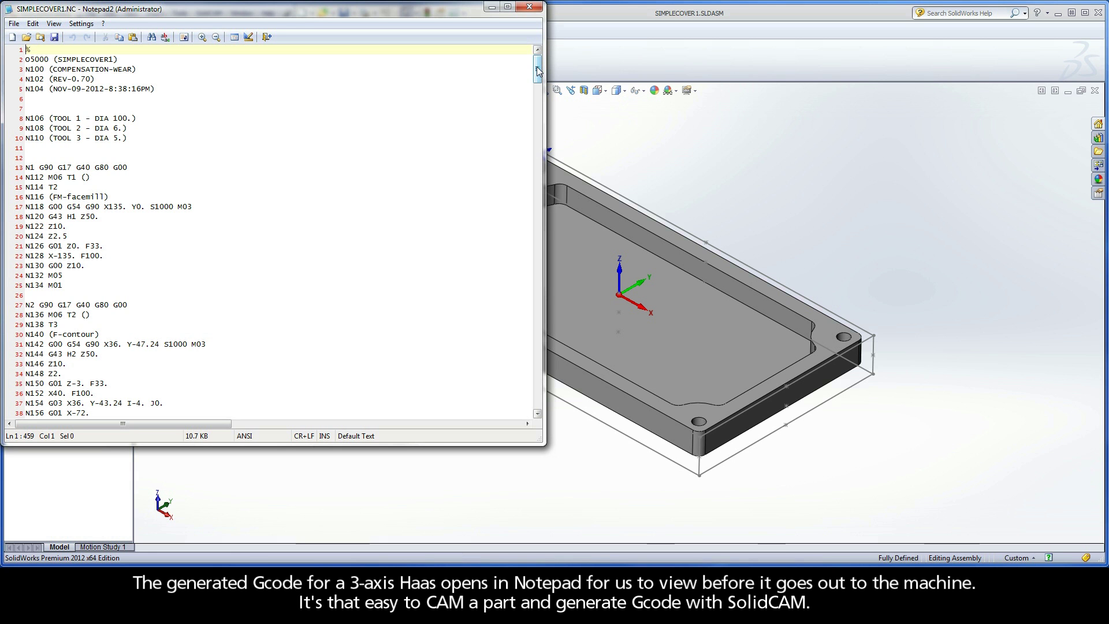
# Scroll through the SIMPLECOVER1.NC G-code in Notepad2, then close Notepad2
pyautogui.moveTo(537, 71)
pyautogui.mouseDown()
pyautogui.moveTo(538, 373)
pyautogui.moveTo(536, 56)
pyautogui.mouseUp()
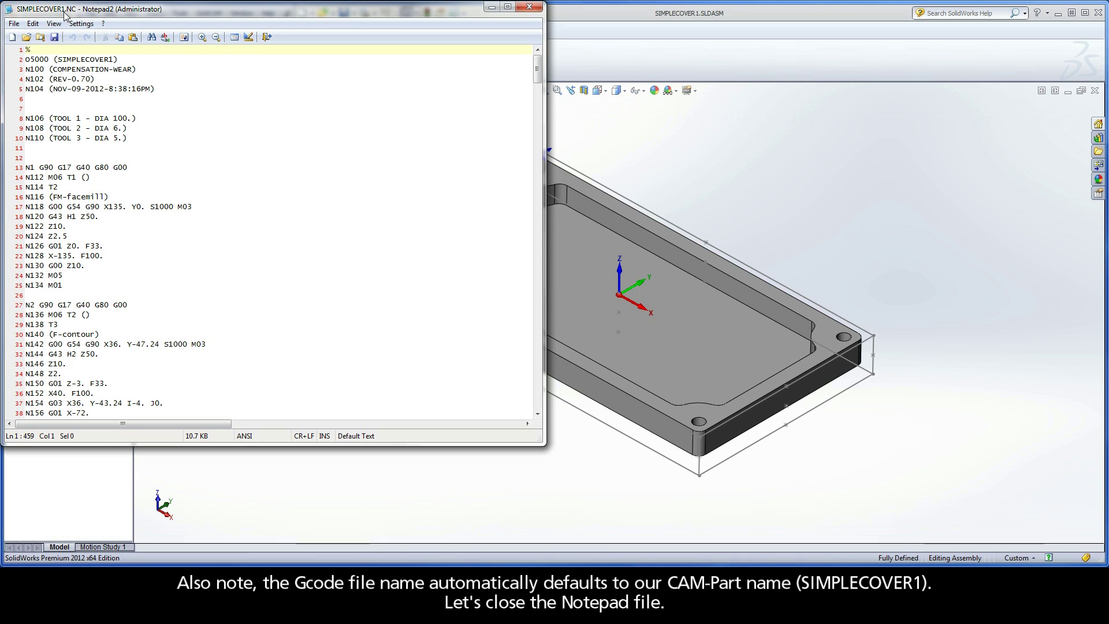
pyautogui.click(525, 7)
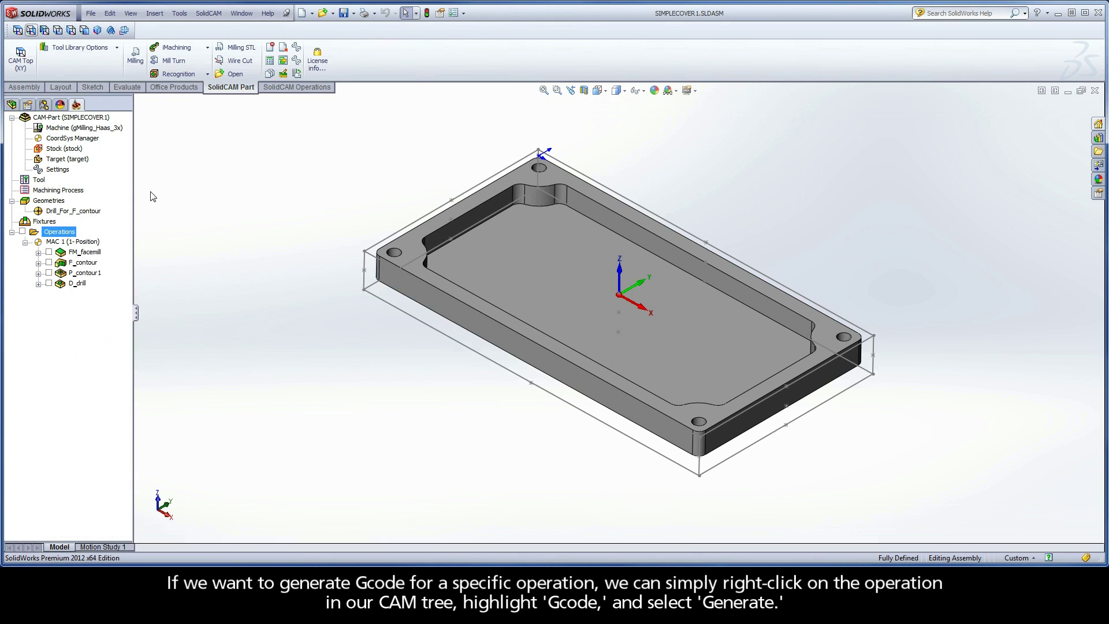
# Generate G-code for only F_contour, naming the file SC1, and scroll through SC1.NC
pyautogui.rightClick(85, 265)
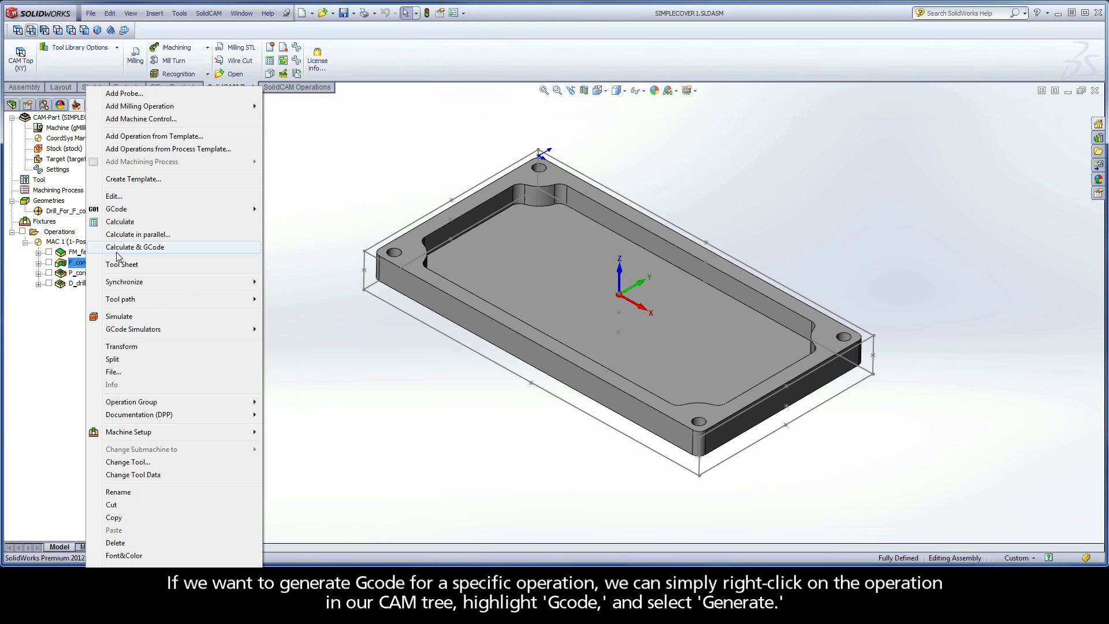
pyautogui.moveTo(181, 209)
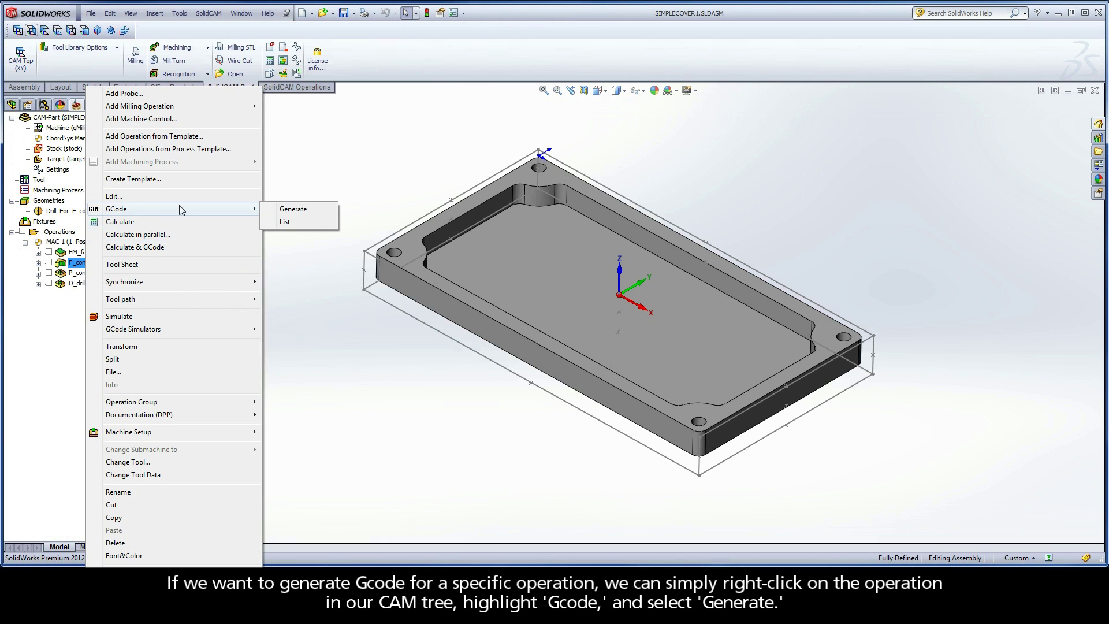
pyautogui.click(286, 210)
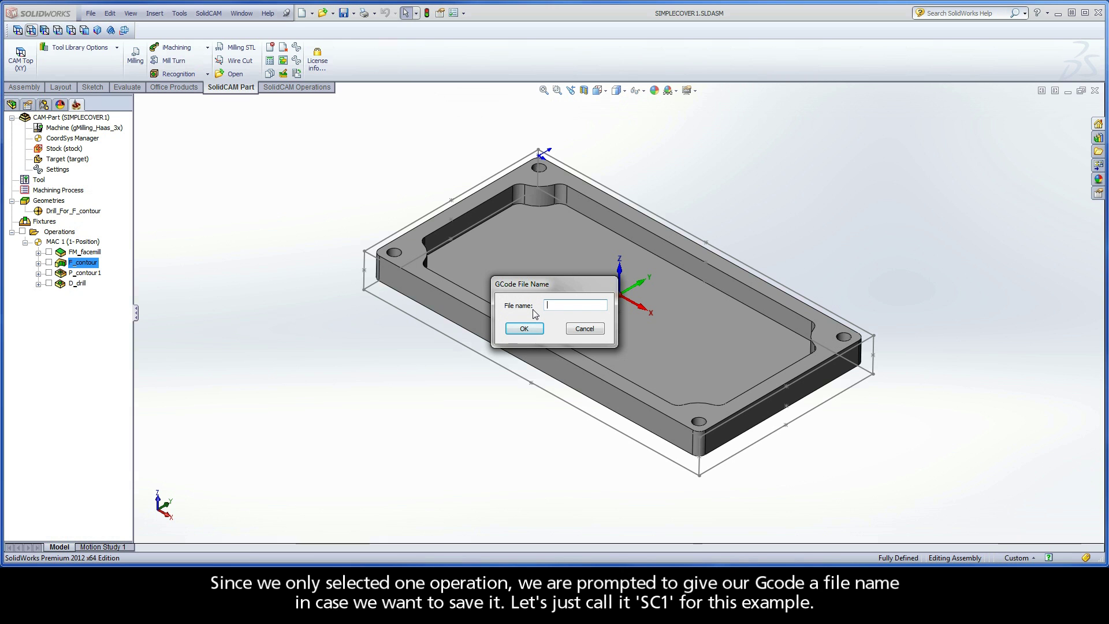
pyautogui.write('SC1')
pyautogui.click(526, 328)
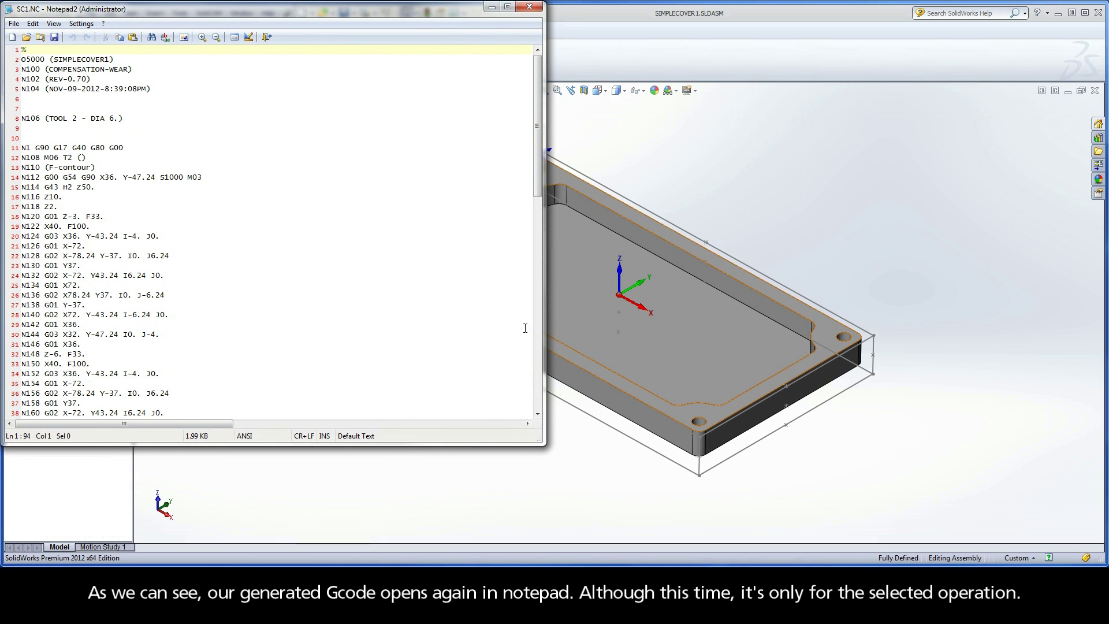
pyautogui.moveTo(539, 158)
pyautogui.mouseDown()
pyautogui.moveTo(532, 383)
pyautogui.moveTo(535, 144)
pyautogui.mouseUp()
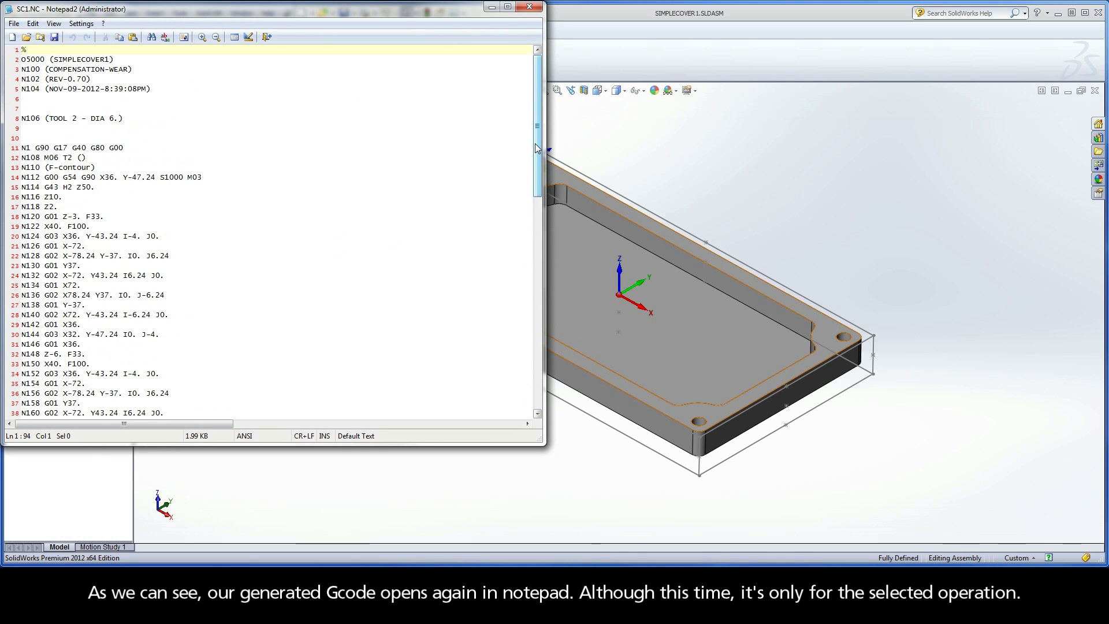
# Close SC1.NC and add a split named 'split' after P_contour1, separating D_drill
pyautogui.click(530, 6)
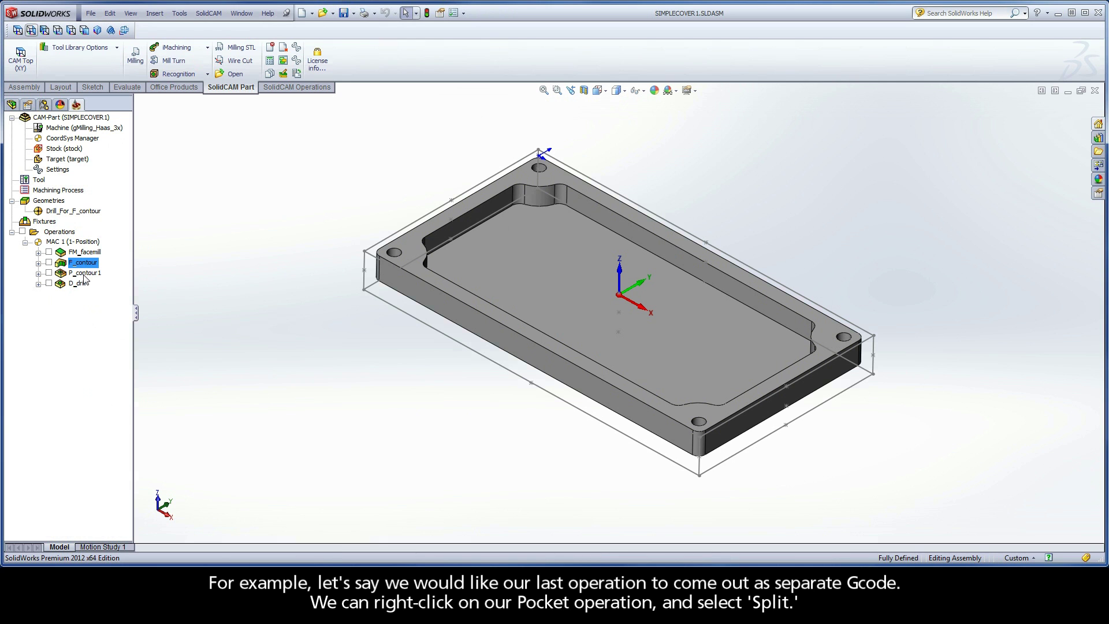
pyautogui.rightClick(85, 275)
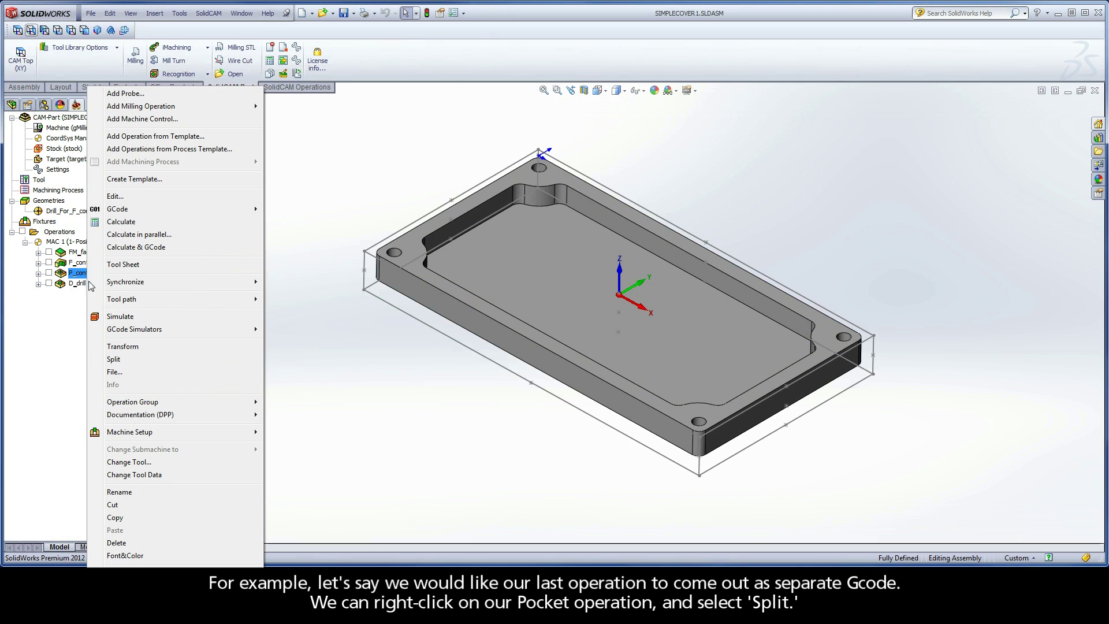
pyautogui.click(115, 359)
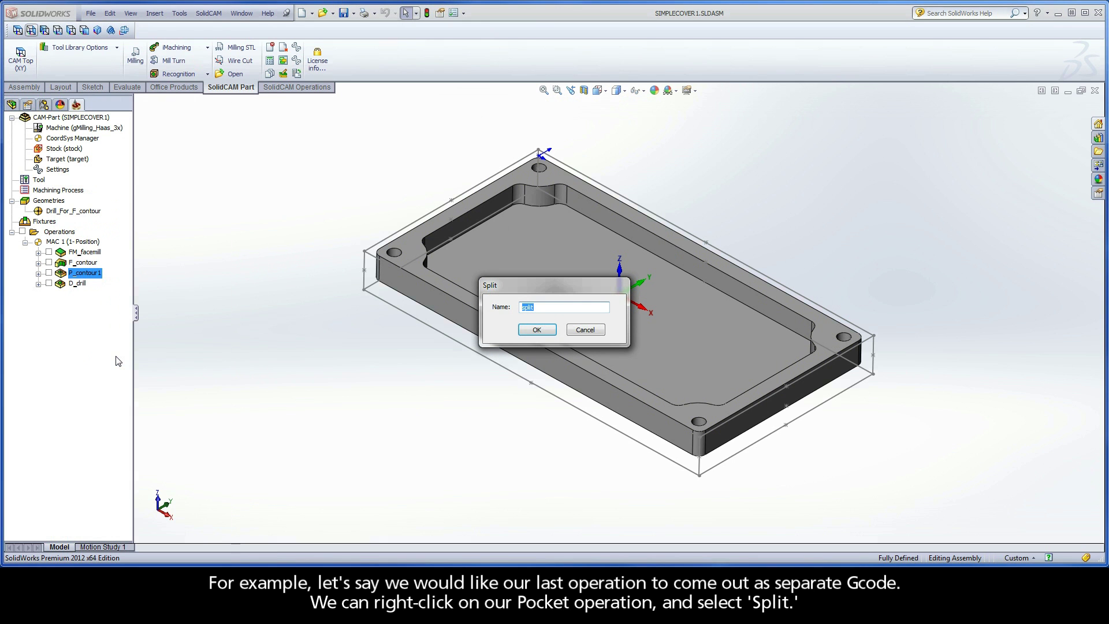
pyautogui.click(531, 329)
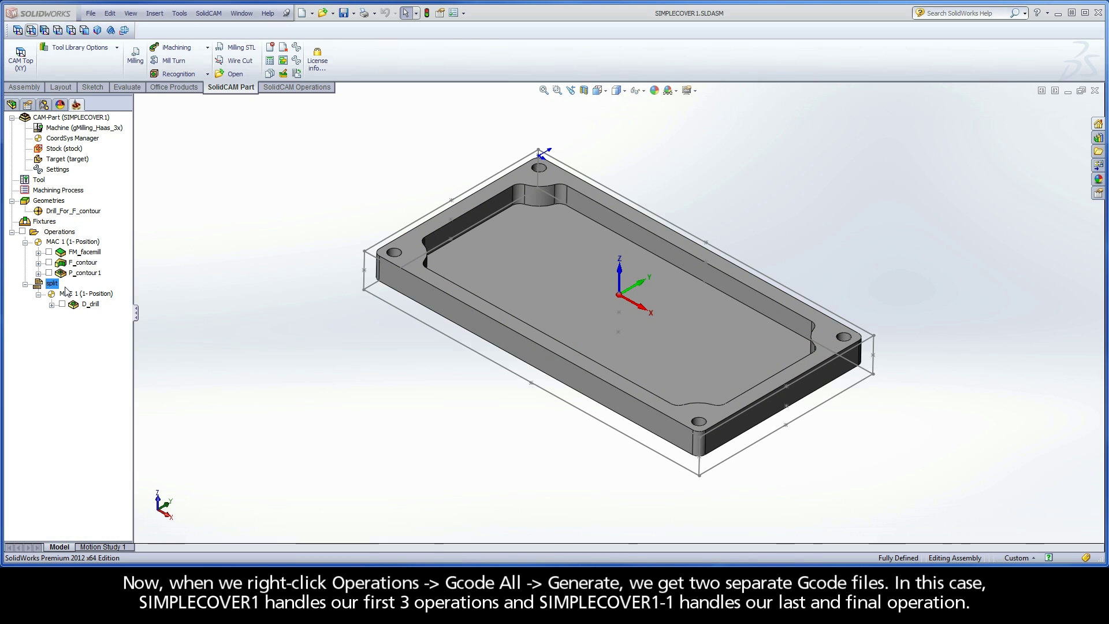
# Regenerate G-code for all operations, producing SIMPLECOVER1.NC and SIMPLECOVER1-1.NC
pyautogui.rightClick(64, 232)
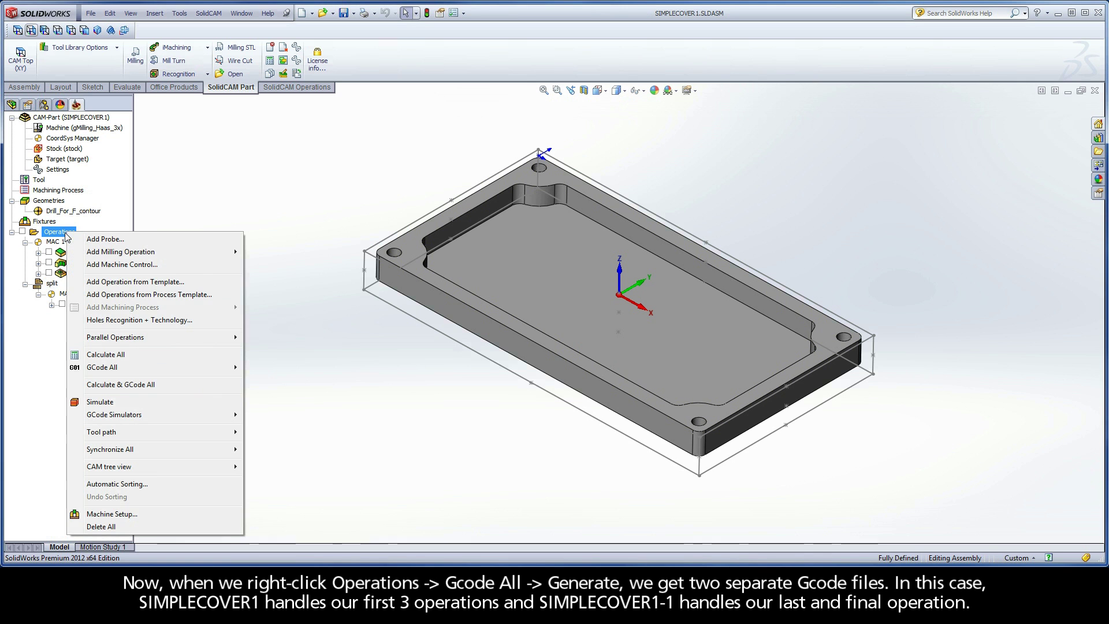
pyautogui.moveTo(144, 368)
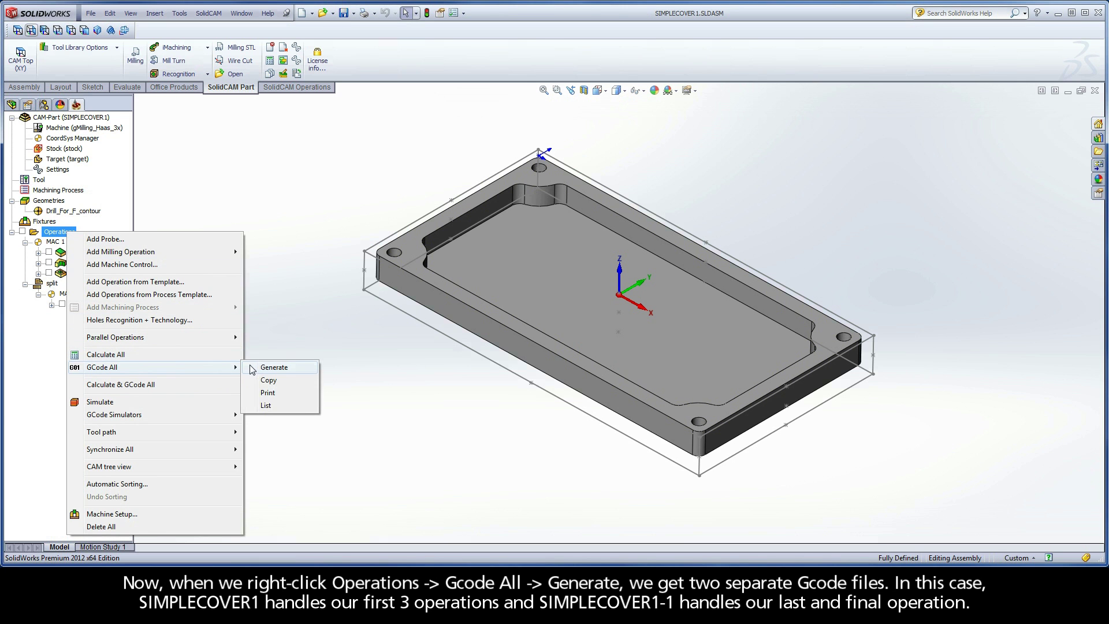
pyautogui.click(255, 368)
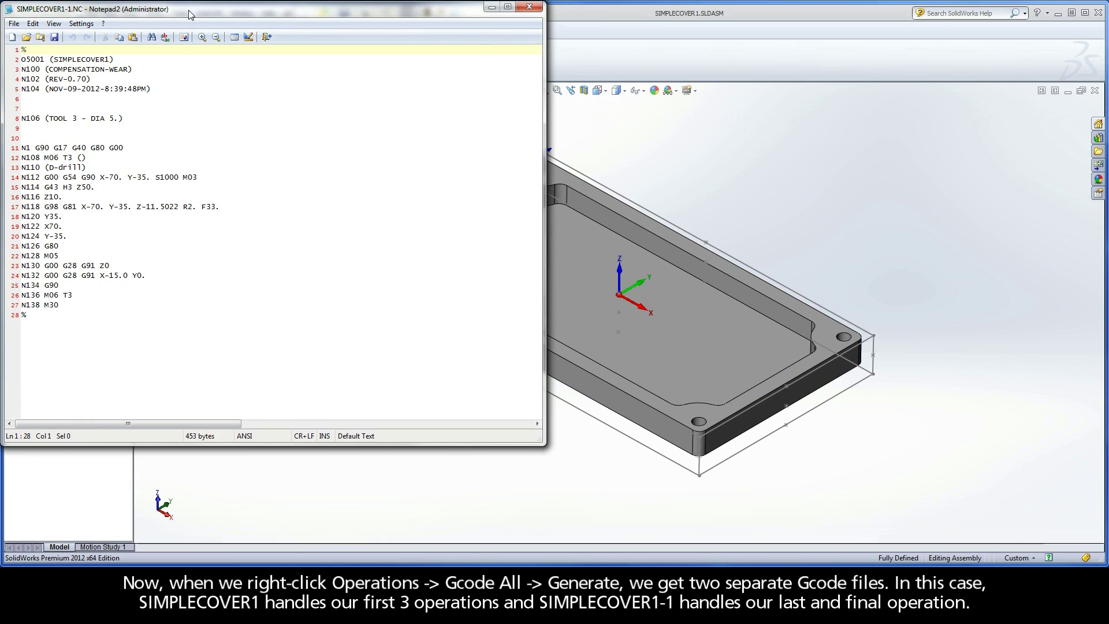
# Arrange the two Notepad2 windows and compare SIMPLECOVER1.NC with the D_drill-only SIMPLECOVER1-1.NC
pyautogui.moveTo(205, 26); pyautogui.dragTo(291, 81)
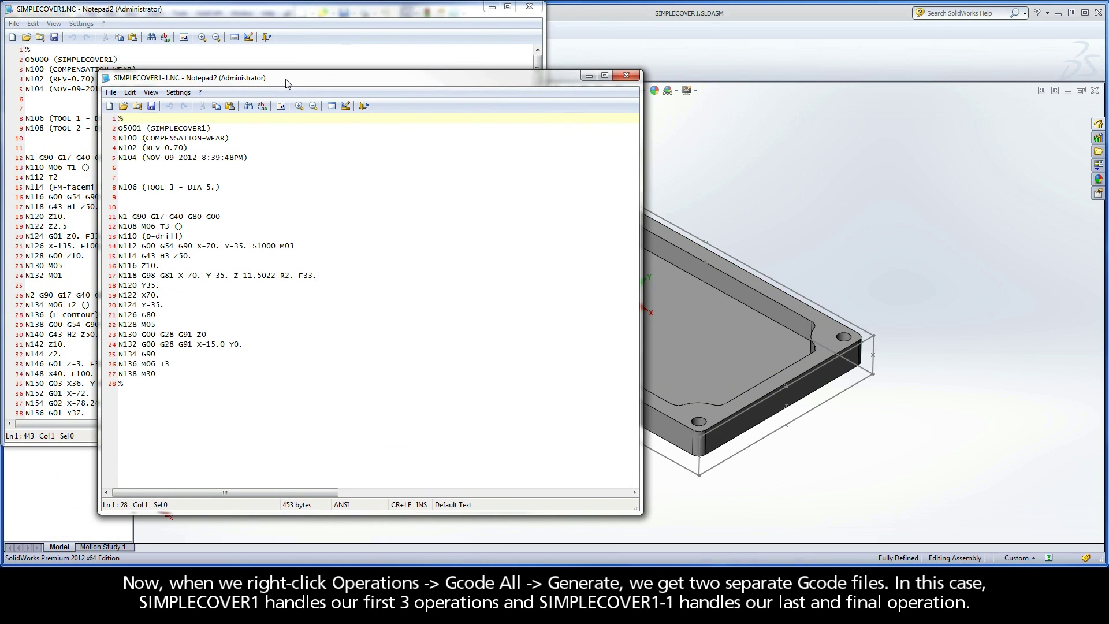
pyautogui.click(232, 9)
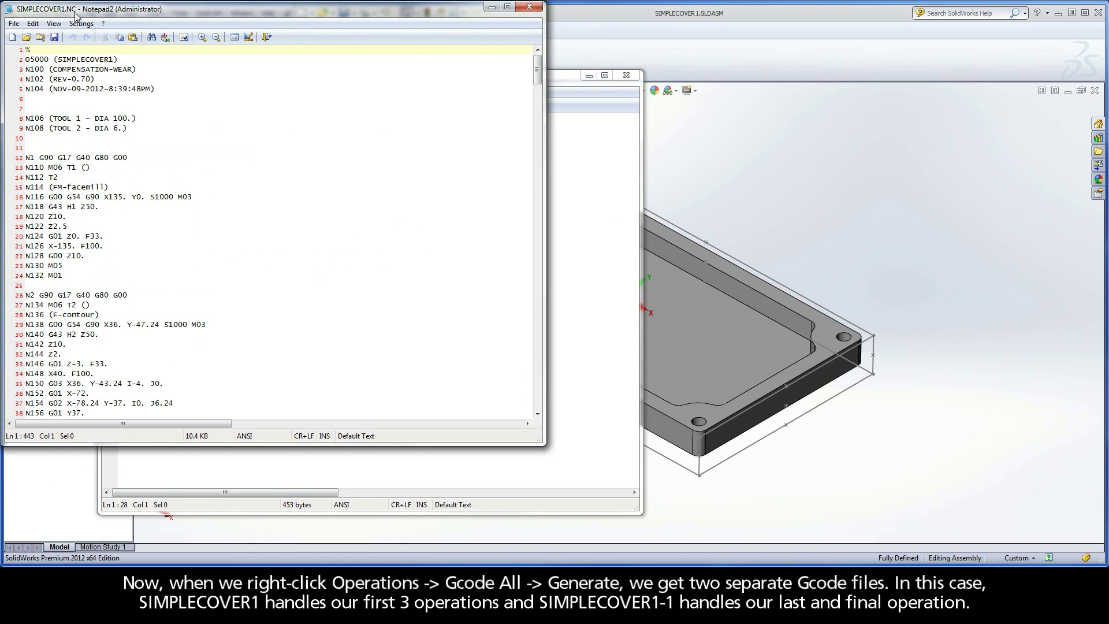
pyautogui.click(561, 79)
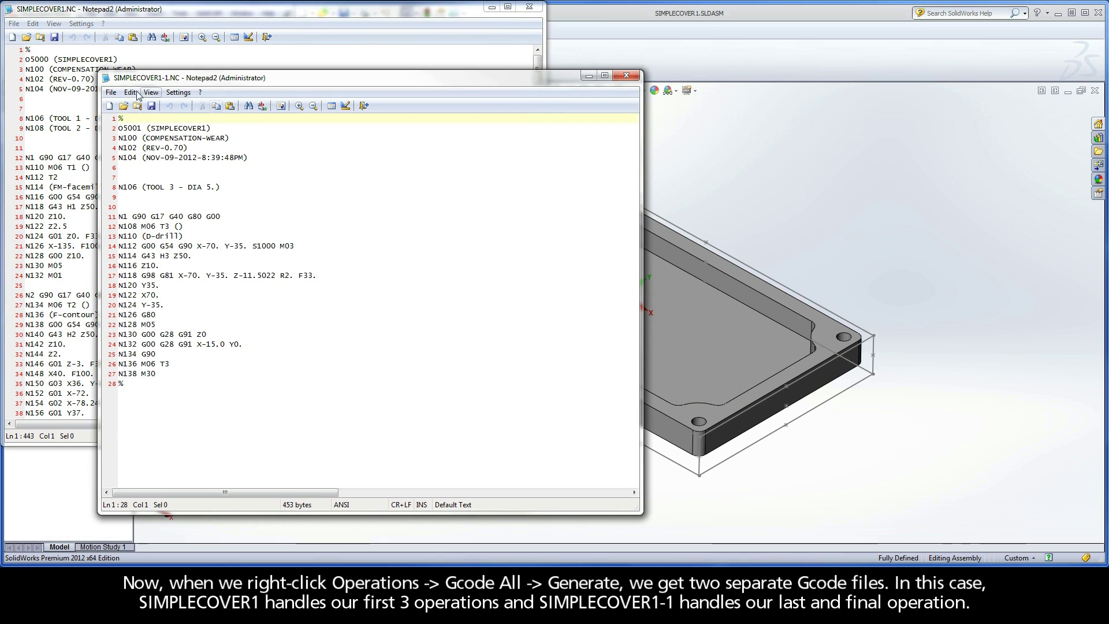